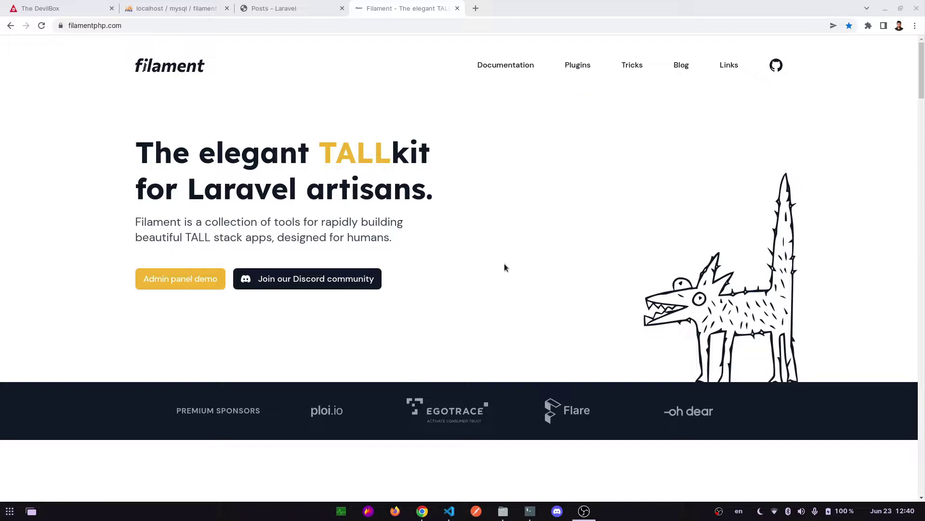
# - Split the title, slug and content searchable() calls onto separate lines, indented one level
pyautogui.click(448, 512)
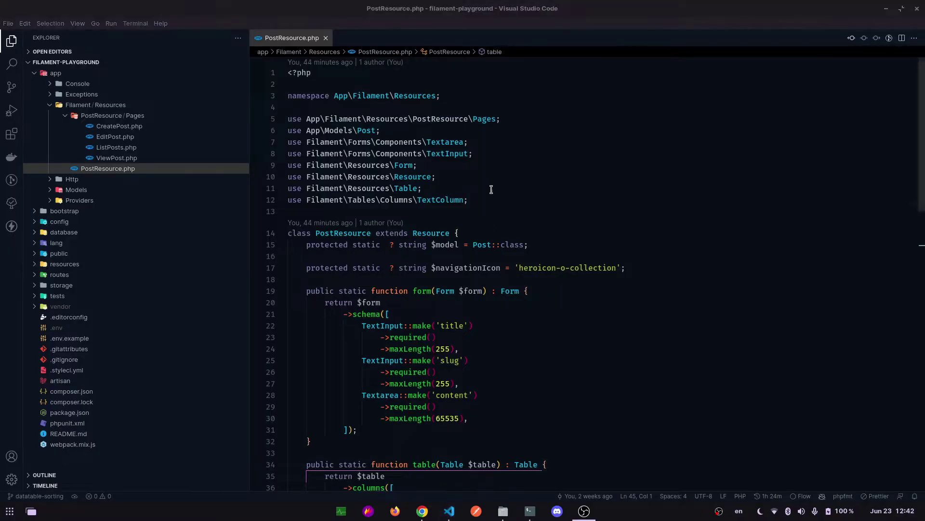
pyautogui.scroll(-2, 489, 188)
pyautogui.scroll(-2, 491, 189)
pyautogui.scroll(-1, 491, 189)
pyautogui.scroll(-2, 487, 198)
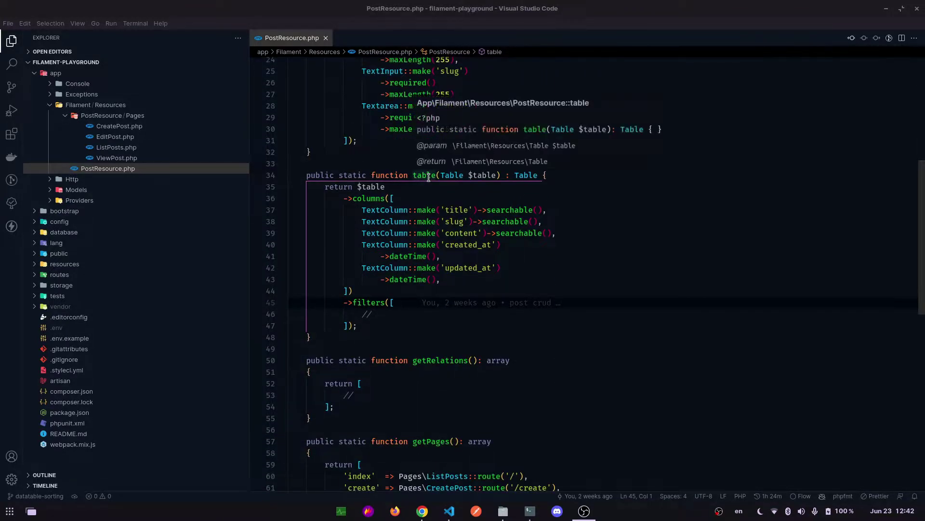
pyautogui.click(552, 256)
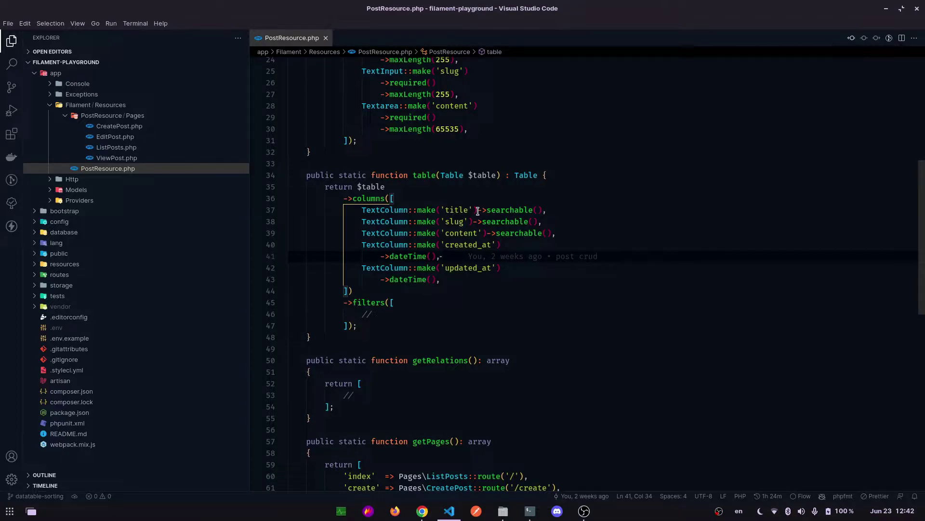
pyautogui.moveTo(478, 210); pyautogui.dragTo(543, 210)
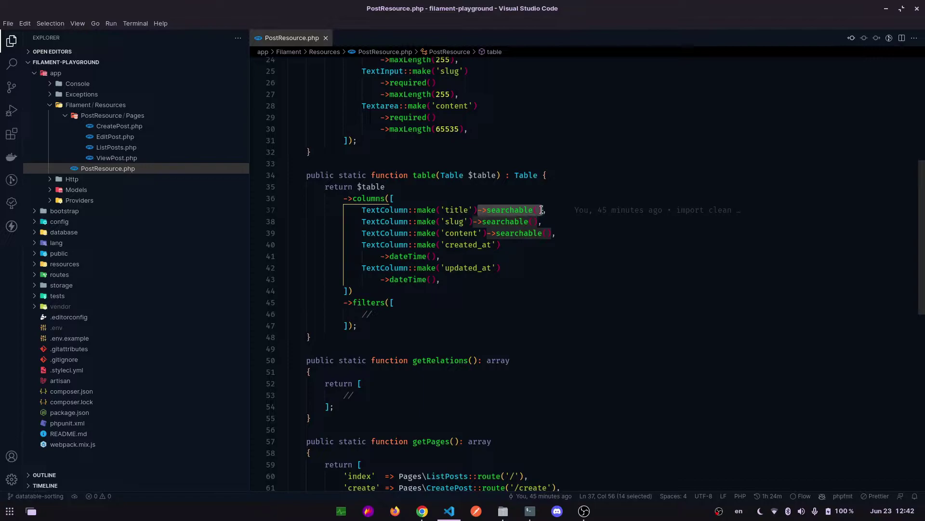
pyautogui.hotkey('ctrl', 'shift', 'l')
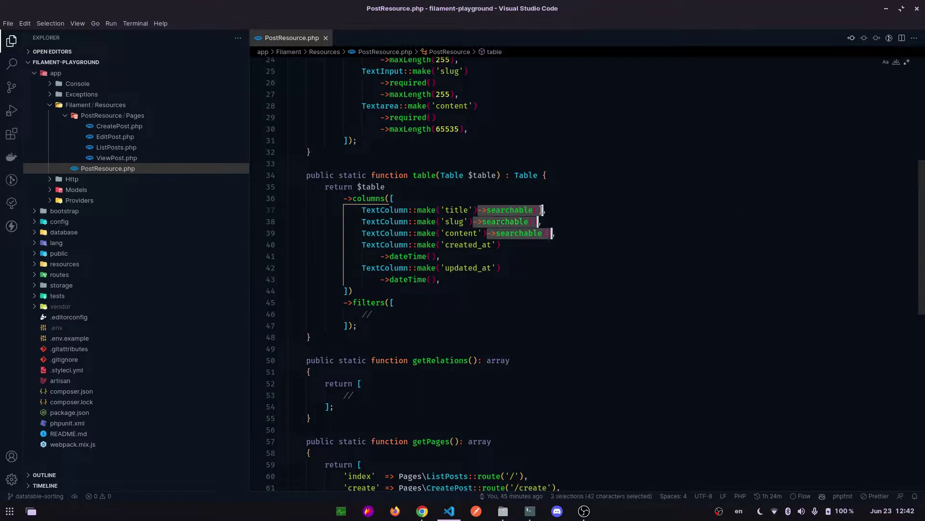
pyautogui.press('Left')
pyautogui.press('Left')
pyautogui.press('Left')
pyautogui.press('Right')
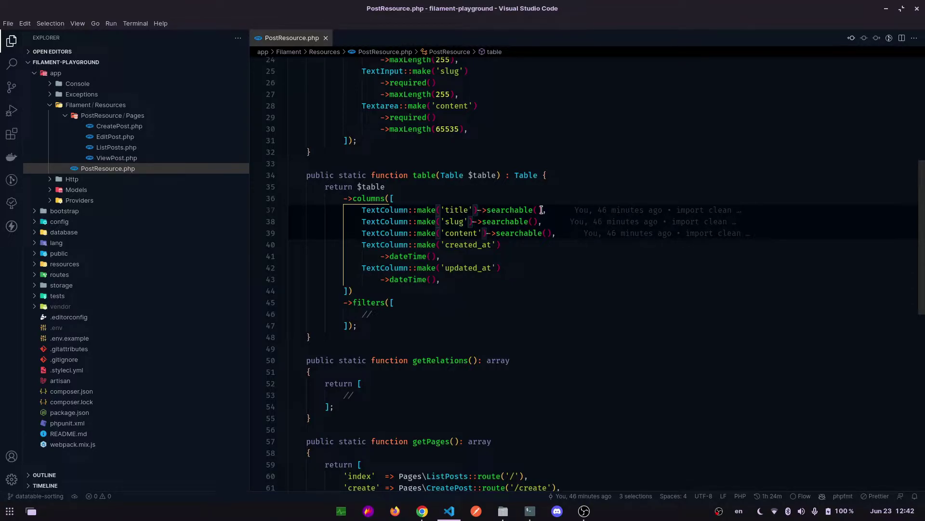
pyautogui.press('Return')
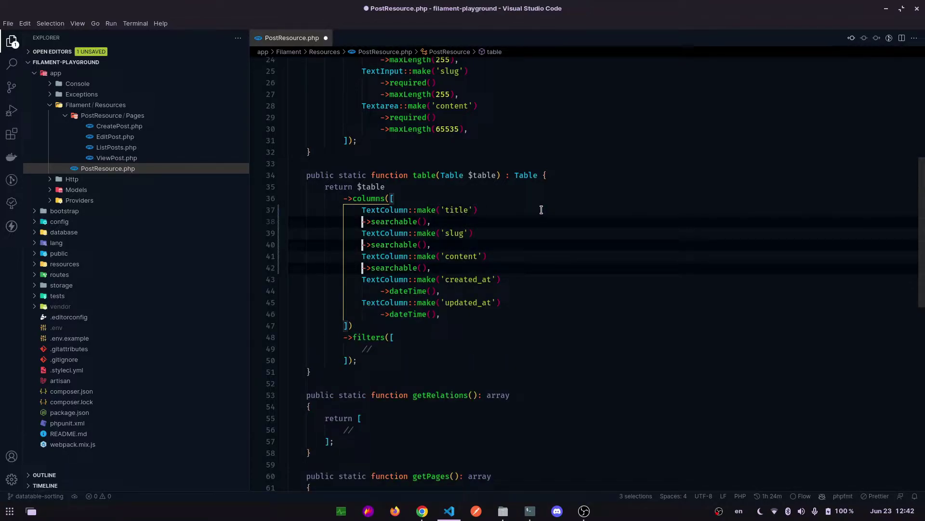
pyautogui.press('Tab')
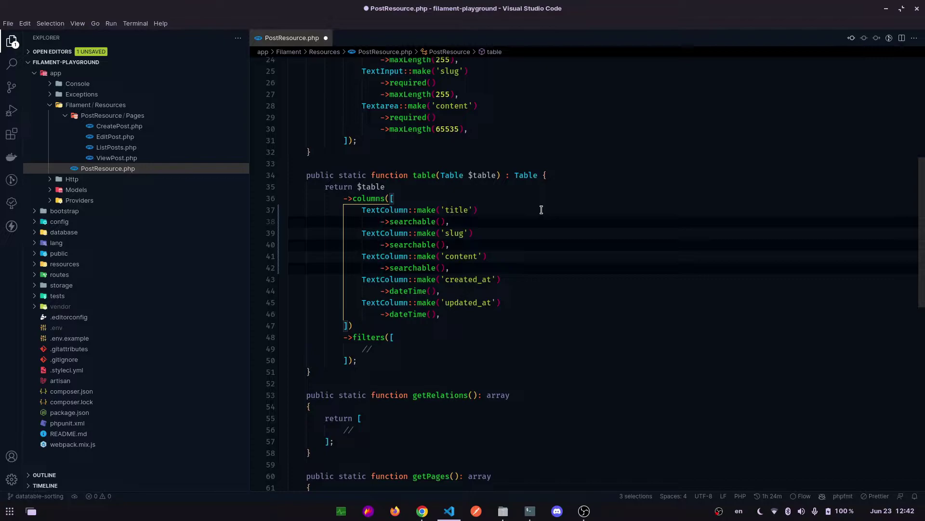
pyautogui.click(486, 257)
pyautogui.click(458, 318)
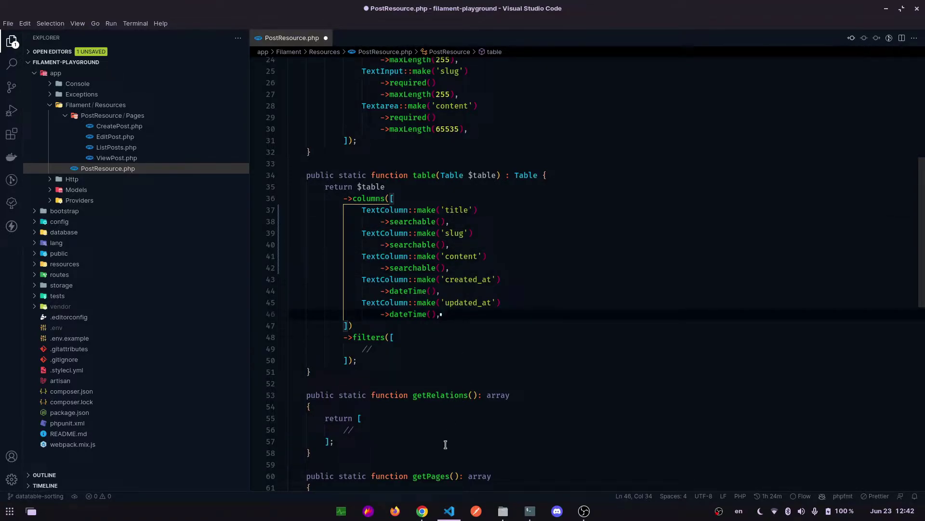
# - Open the Filament documentation at the 'Sorting a column by default' section
pyautogui.click(422, 511)
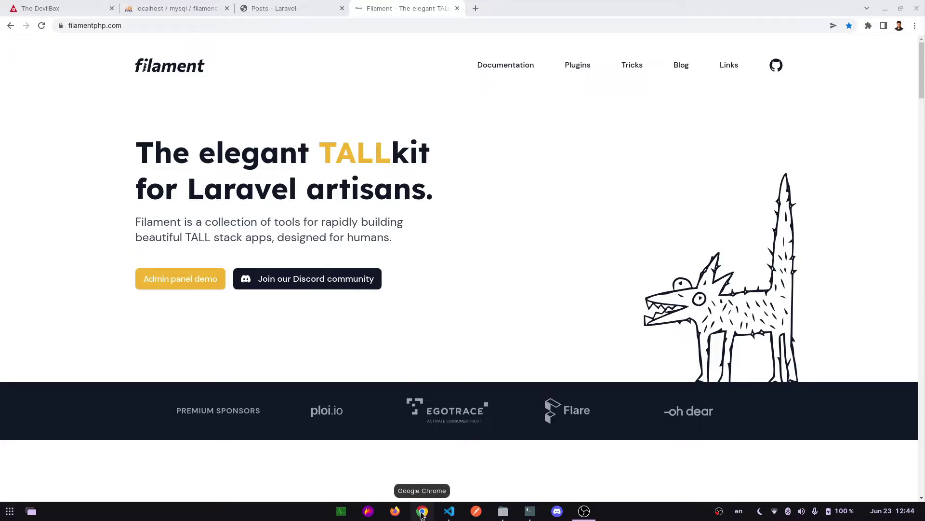
pyautogui.click(508, 70)
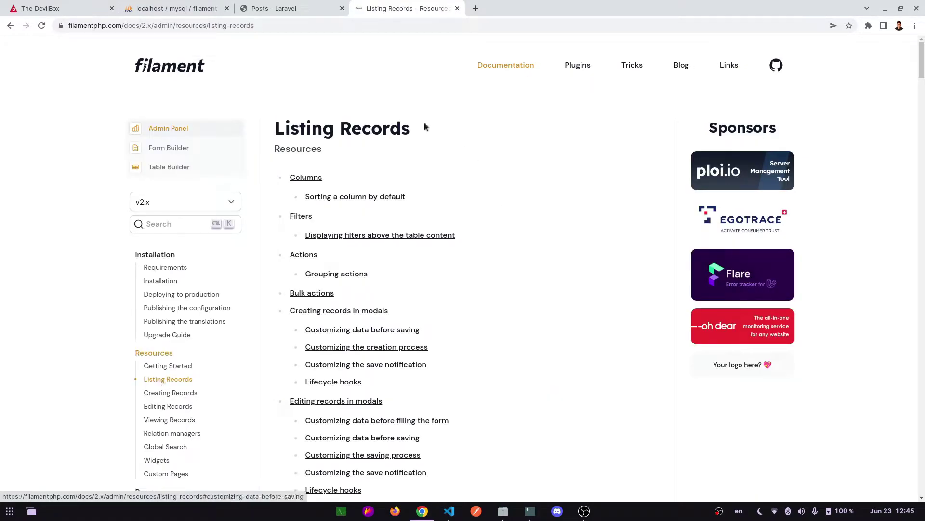
pyautogui.click(360, 198)
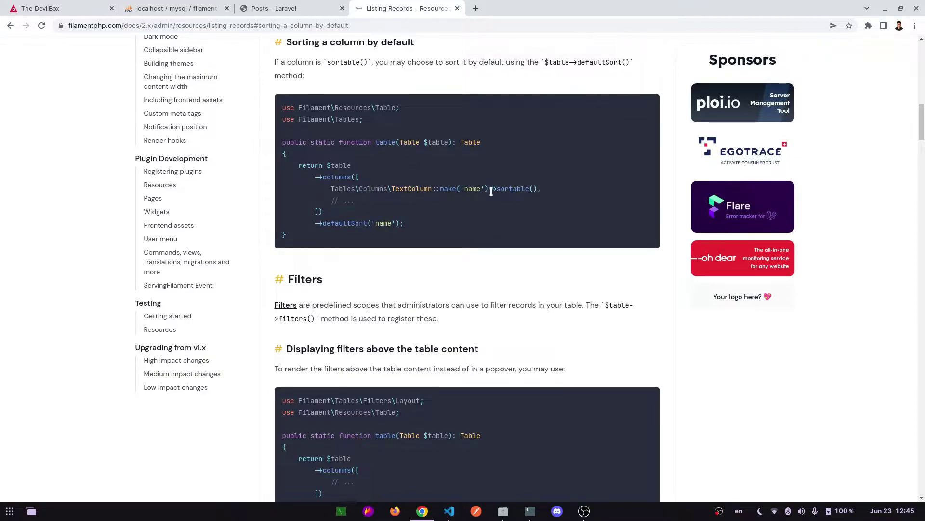
# - Copy the ->sortable() snippet from the example code
pyautogui.moveTo(491, 190); pyautogui.dragTo(538, 189)
pyautogui.hotkey('ctrl', 'c')
pyautogui.rightClick(514, 189)
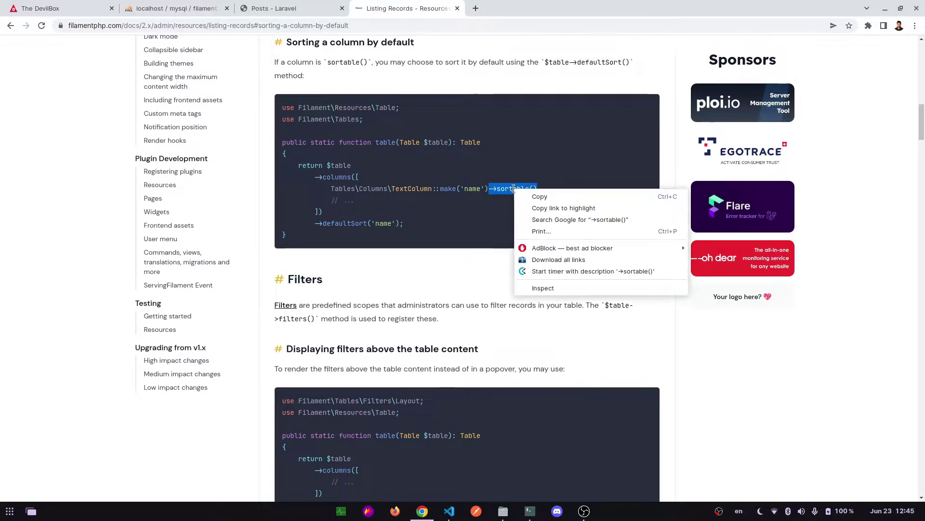
pyautogui.click(526, 193)
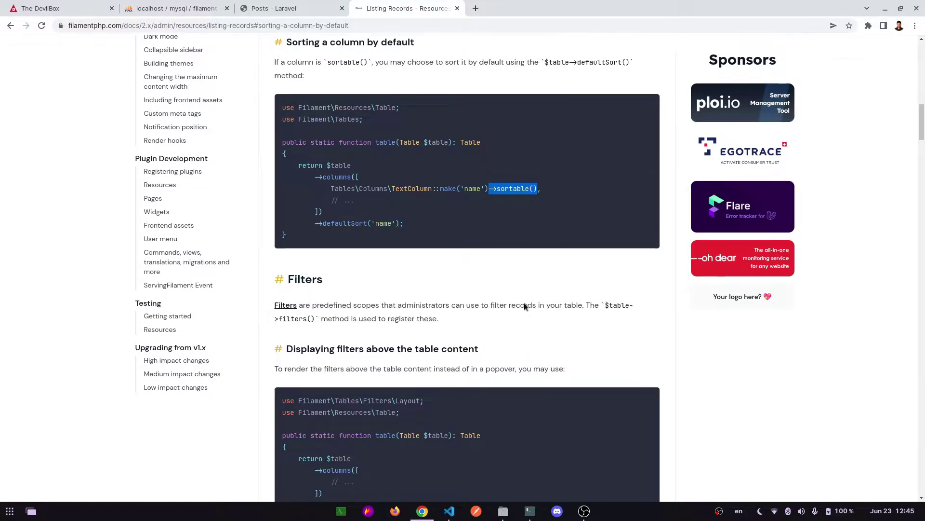
pyautogui.click(448, 510)
pyautogui.click(500, 279)
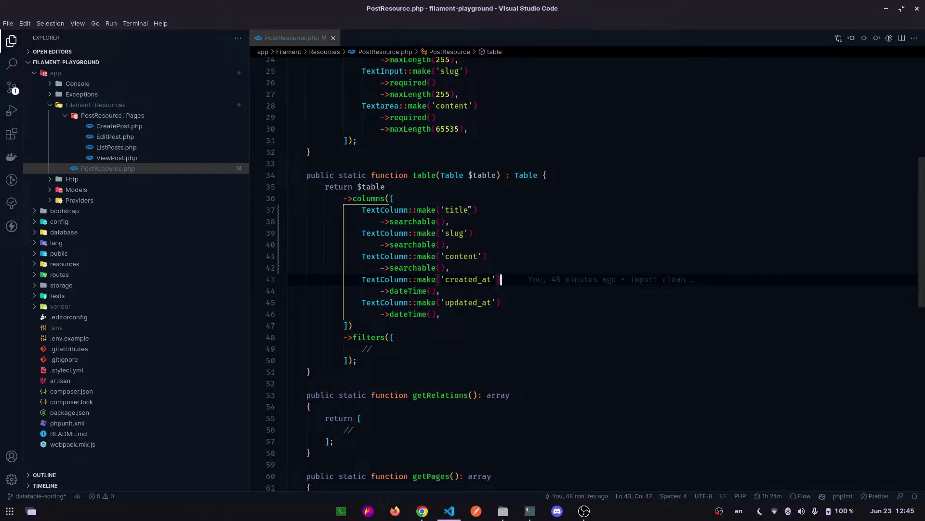
# - Paste ->sortable() on a new indented line right after make('title')
pyautogui.click(477, 210)
pyautogui.press('Return')
pyautogui.hotkey('ctrl', 'v')
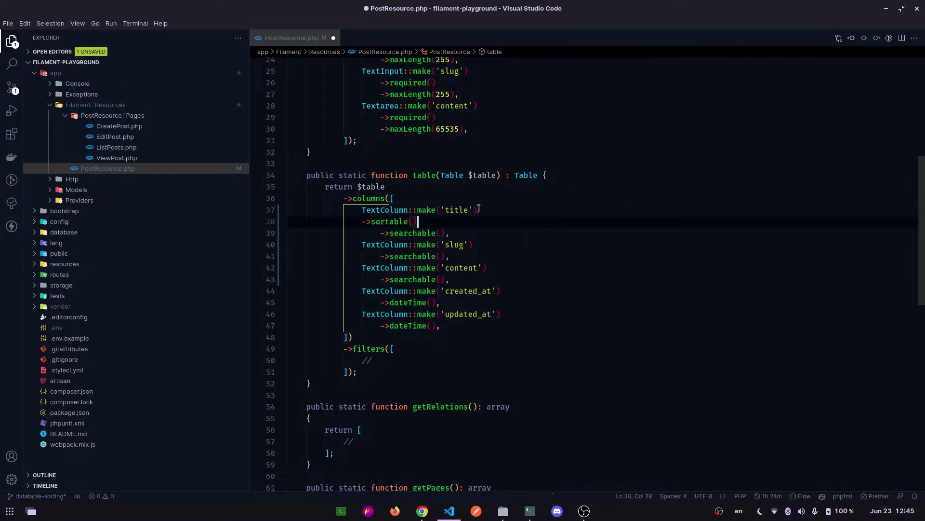
pyautogui.click(361, 221)
pyautogui.press('Tab')
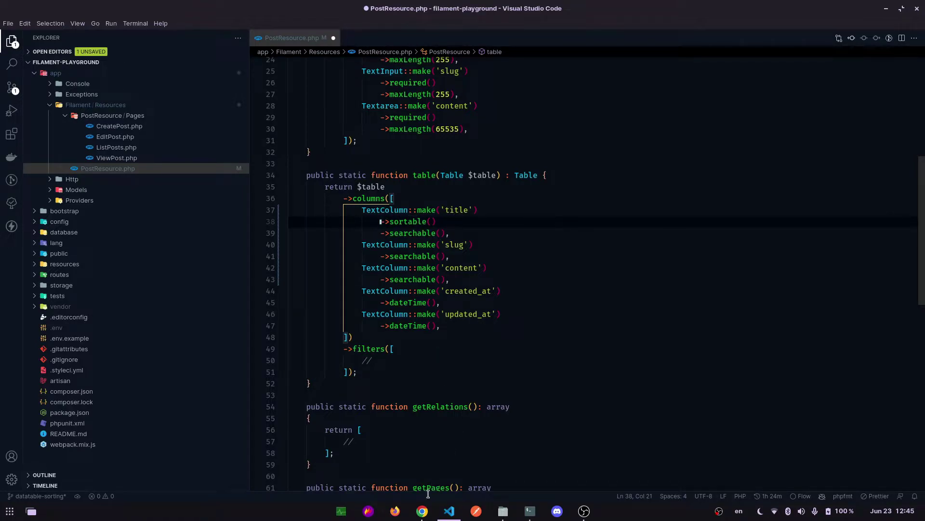
pyautogui.click(423, 510)
# - Open the Posts list and sort it by Title, ascending and then descending
pyautogui.click(287, 8)
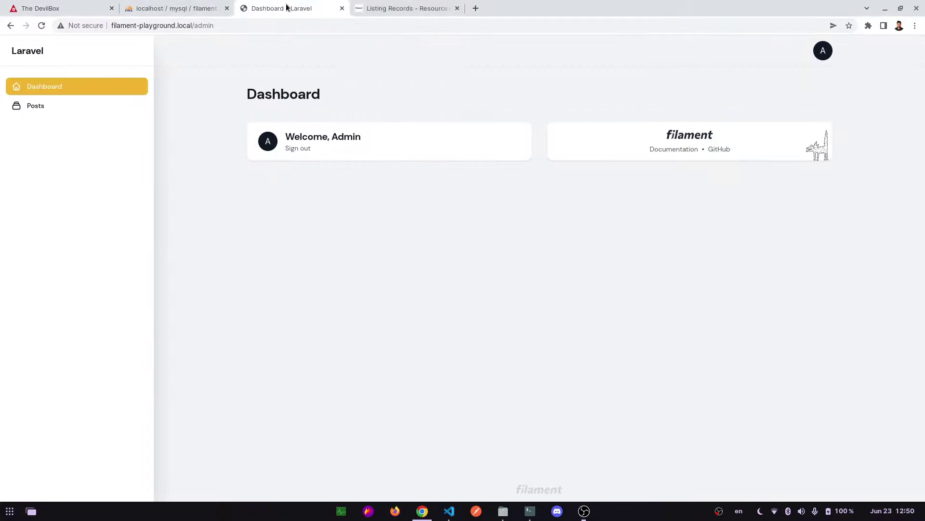
pyautogui.click(27, 108)
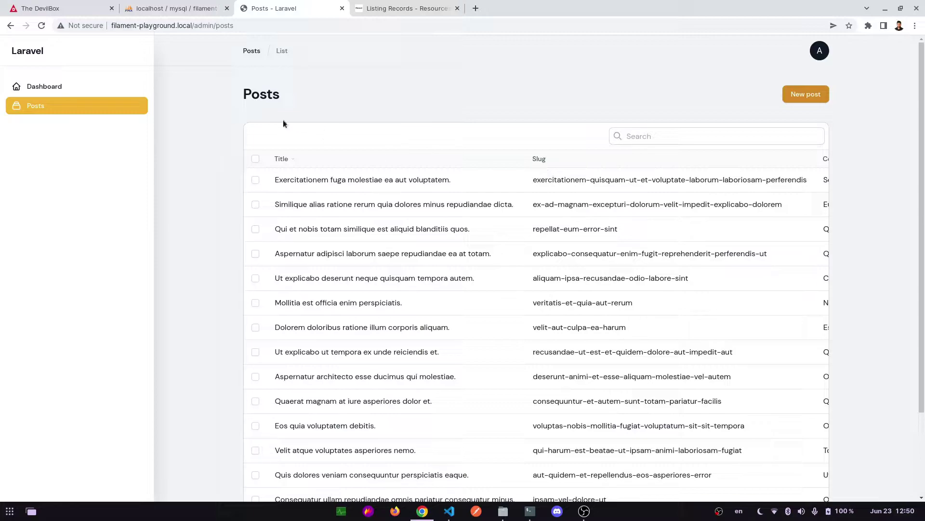
pyautogui.click(282, 159)
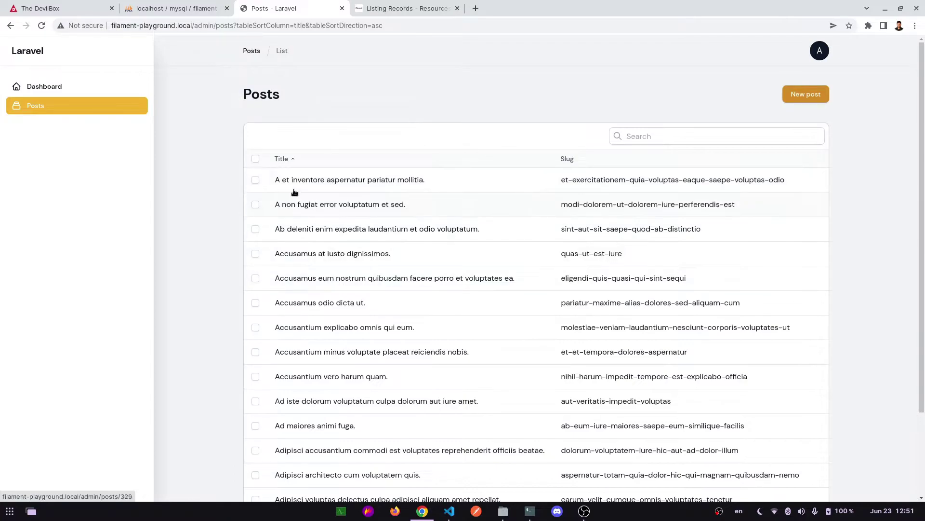
pyautogui.click(282, 159)
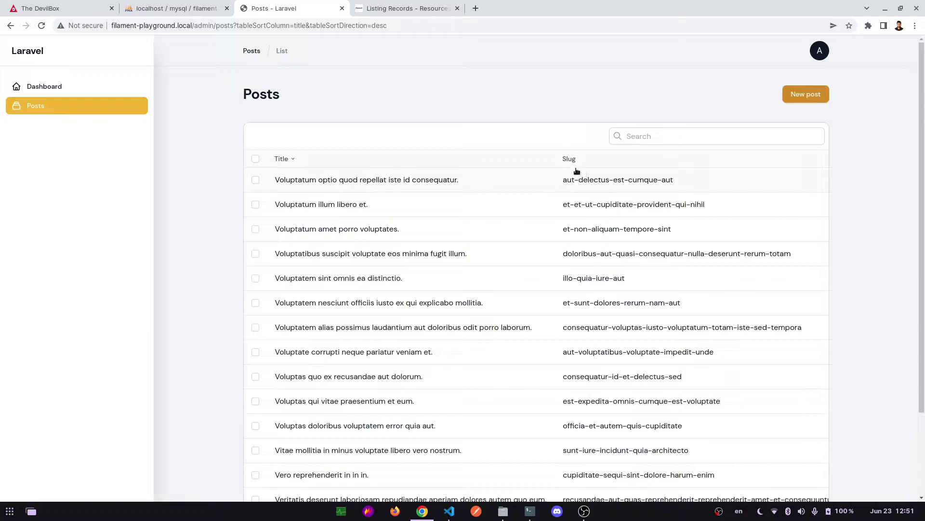
# - Add an indented ->sortable() line under the TextColumn::make('slug') definition
pyautogui.click(449, 511)
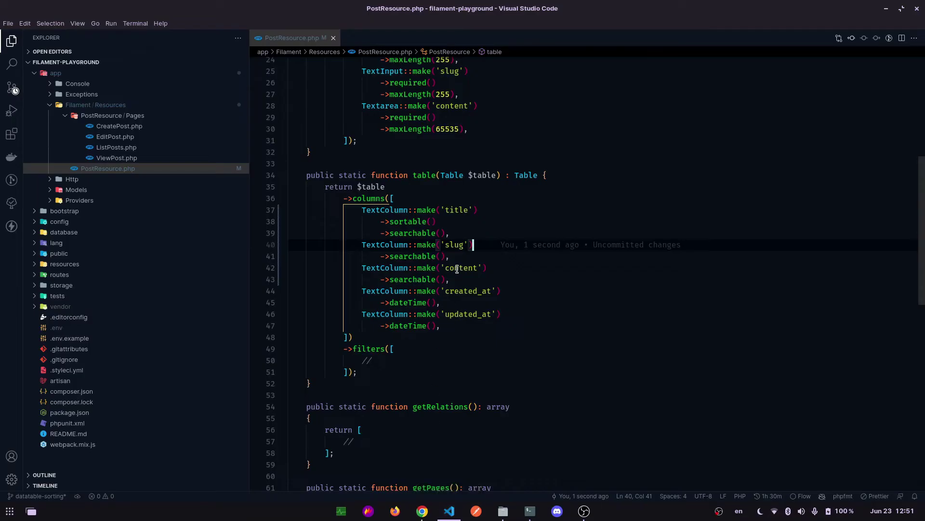
pyautogui.moveTo(444, 222); pyautogui.dragTo(287, 221)
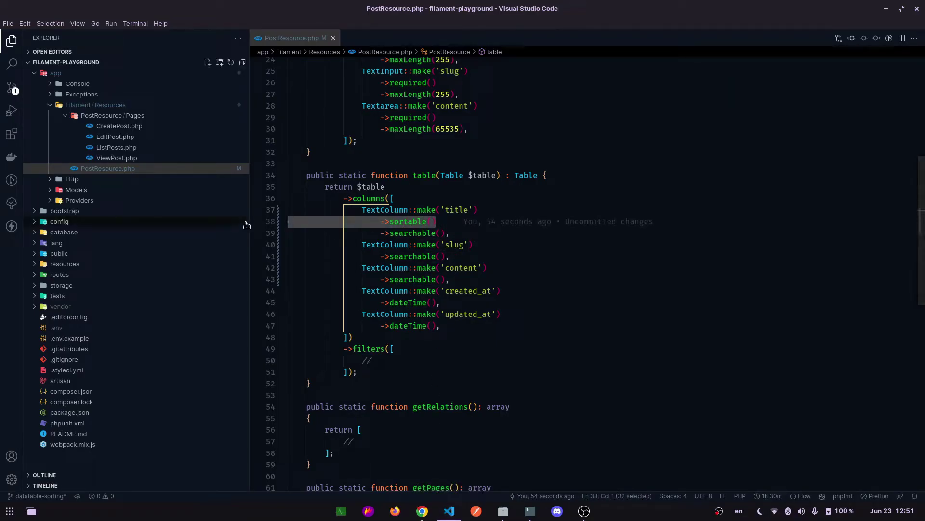
pyautogui.click(482, 245)
pyautogui.press('Return')
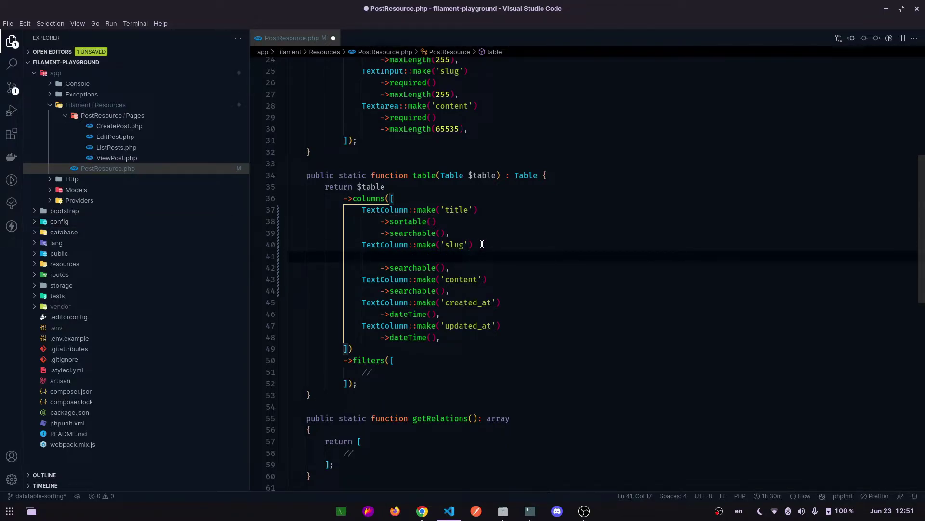
pyautogui.write('->sortable()')
pyautogui.press('Home')
pyautogui.press('Tab')
pyautogui.press('End')
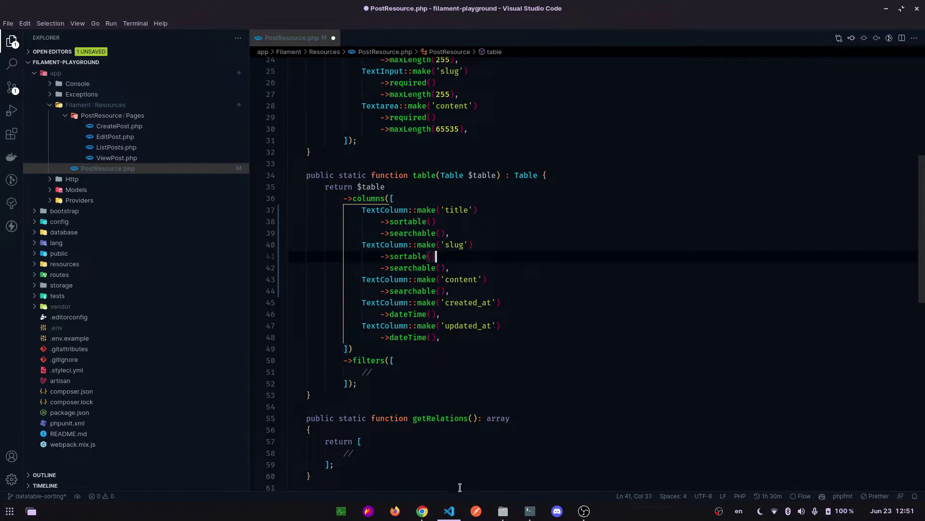
pyautogui.click(423, 512)
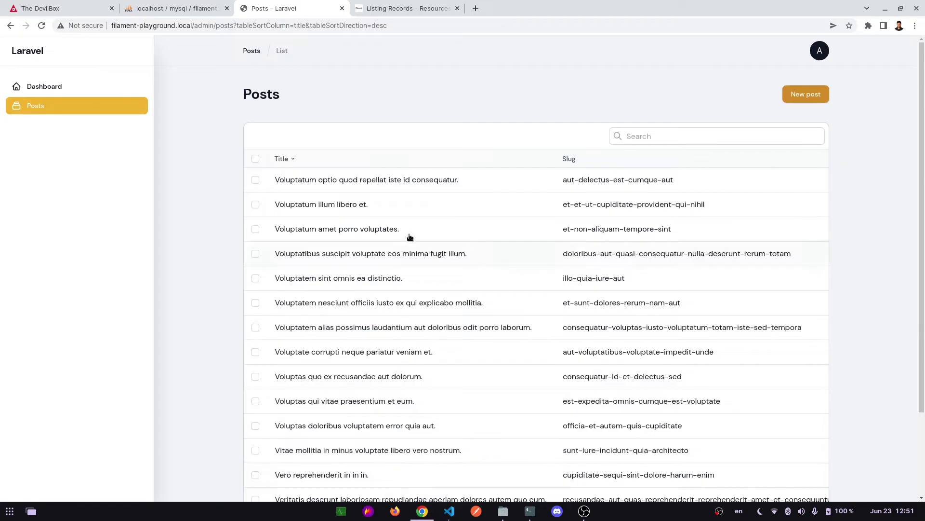
# - Reload the Posts list and sort it by Slug, ending in ascending order
pyautogui.click(41, 26)
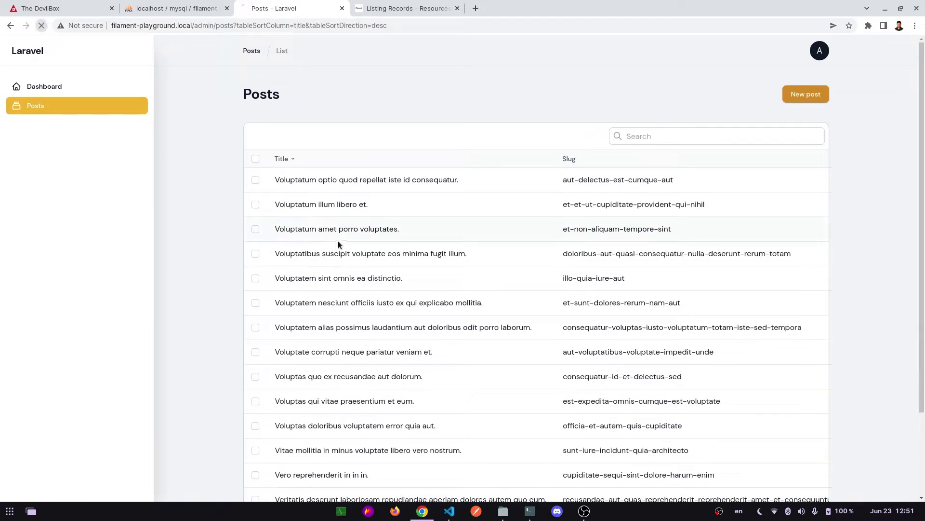
pyautogui.click(571, 161)
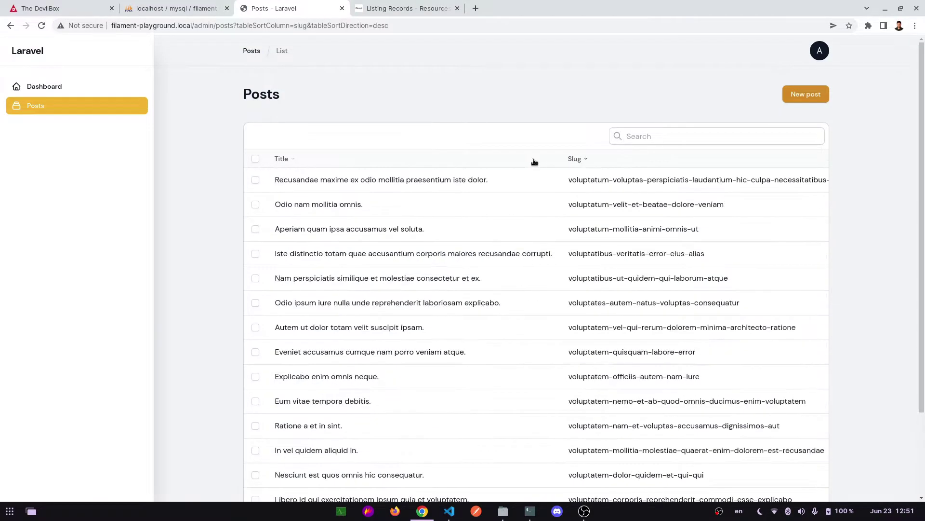
pyautogui.click(577, 160)
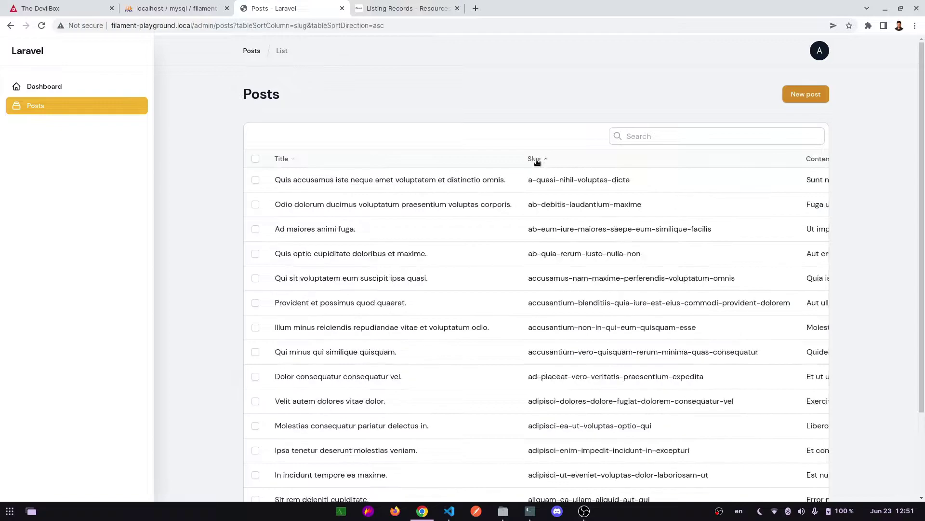
# - Copy the slug column's sortable() line and add it, indented, under the content column
pyautogui.click(449, 511)
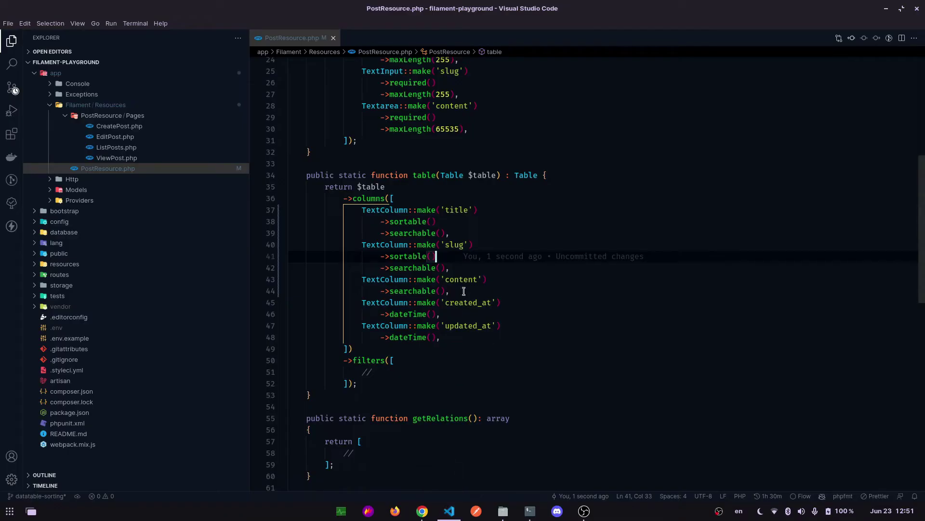
pyautogui.moveTo(444, 256); pyautogui.dragTo(261, 258)
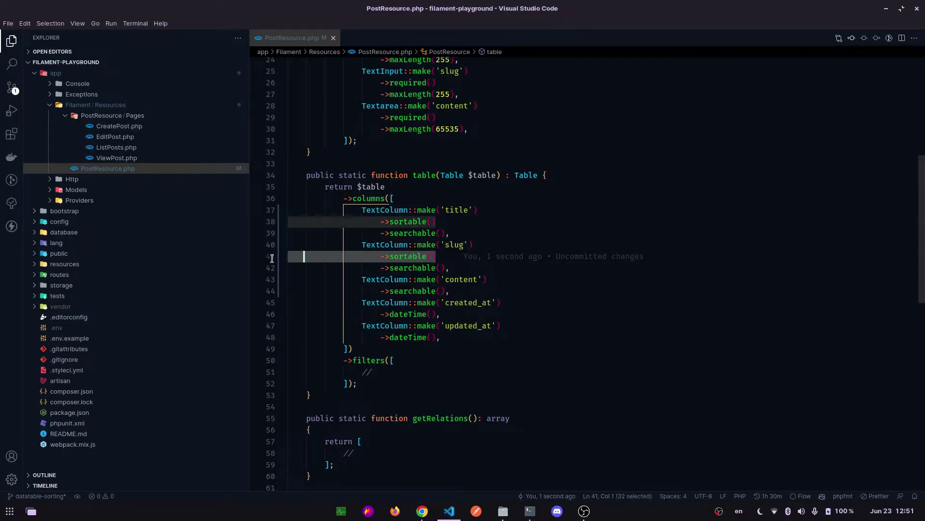
pyautogui.click(498, 280)
pyautogui.press('Return')
pyautogui.write('->sortable(')
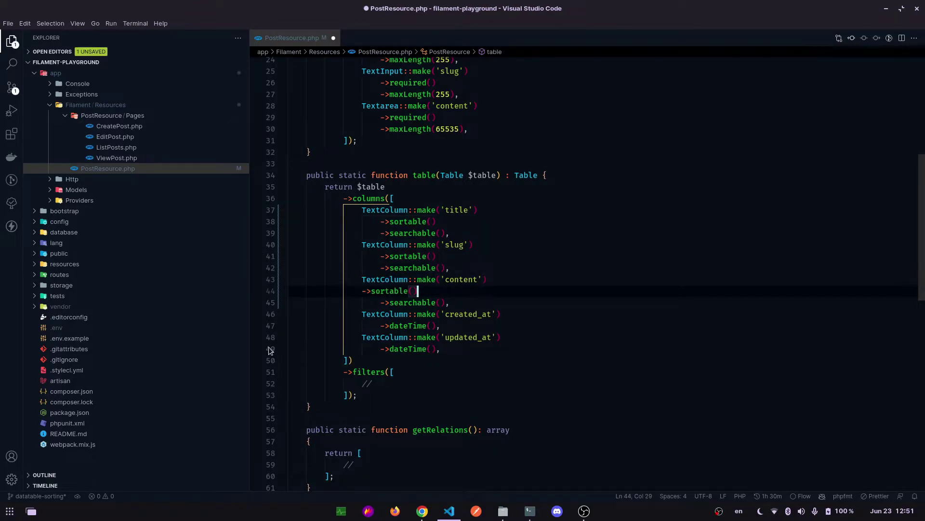
pyautogui.click(360, 291)
pyautogui.press('Tab')
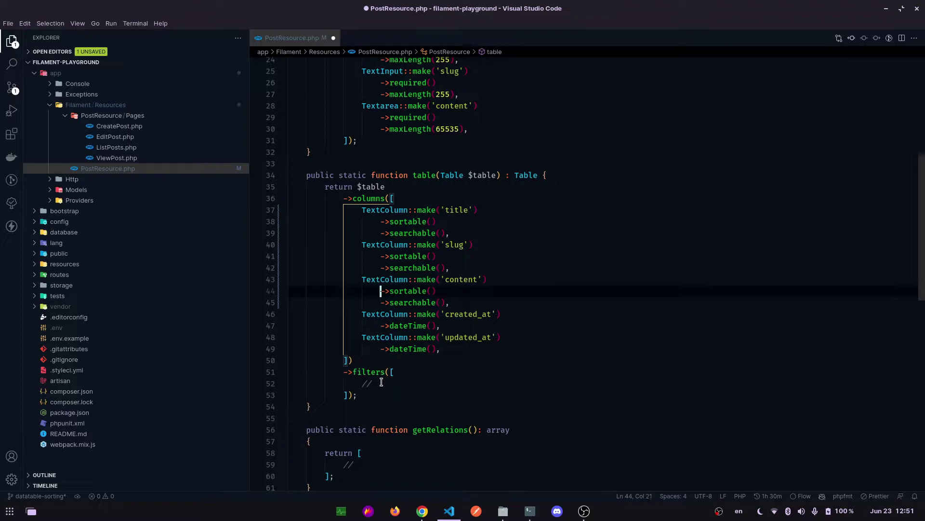
# - Add indented sortable() lines under the created_at and updated_at columns
pyautogui.click(512, 313)
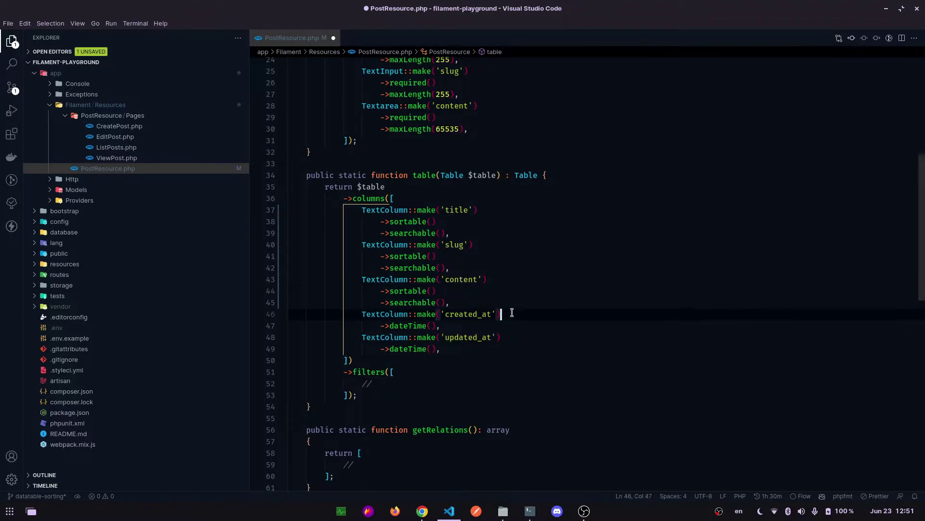
pyautogui.press('Return')
pyautogui.hotkey('ctrl', 'v')
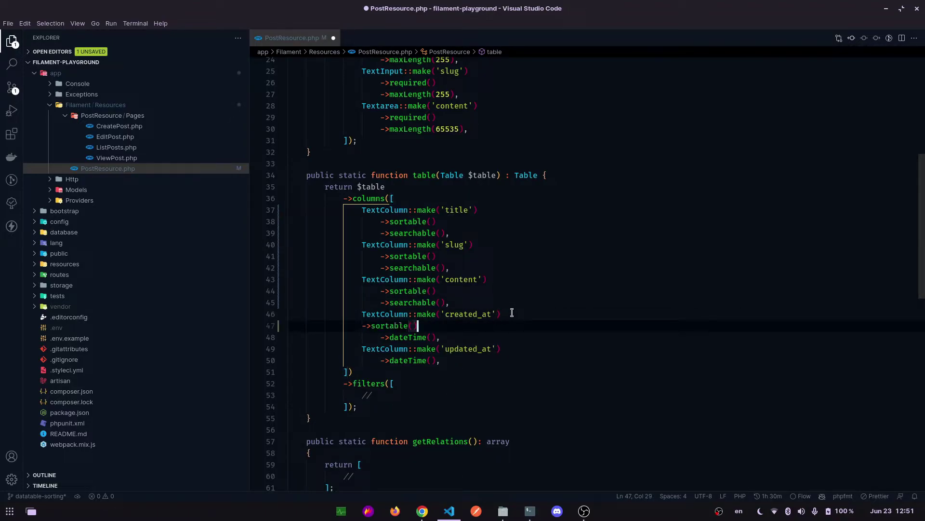
pyautogui.click(362, 327)
pyautogui.press('Tab')
pyautogui.click(513, 350)
pyautogui.press('Return')
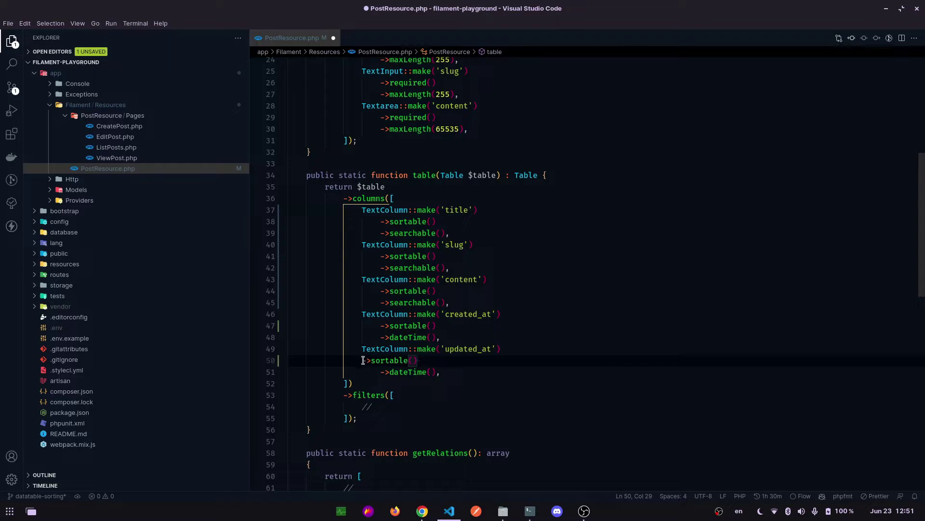
pyautogui.press('Tab')
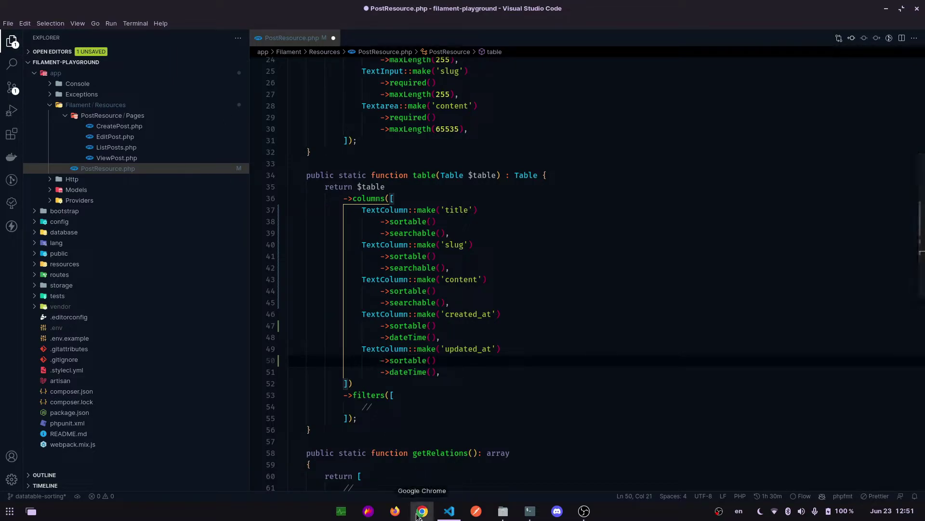
# - Sort the Posts table by Content, ascending and then descending
pyautogui.click(422, 511)
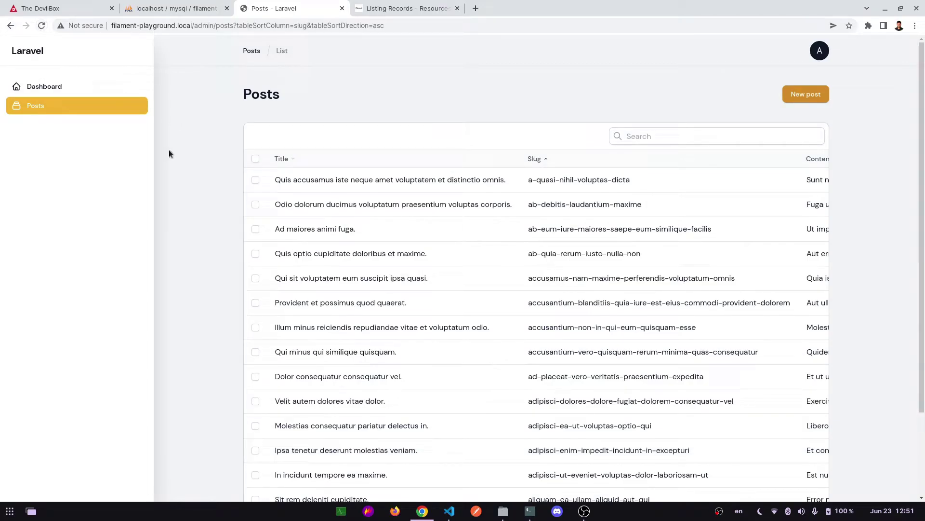
pyautogui.scroll(-2, 434, 455)
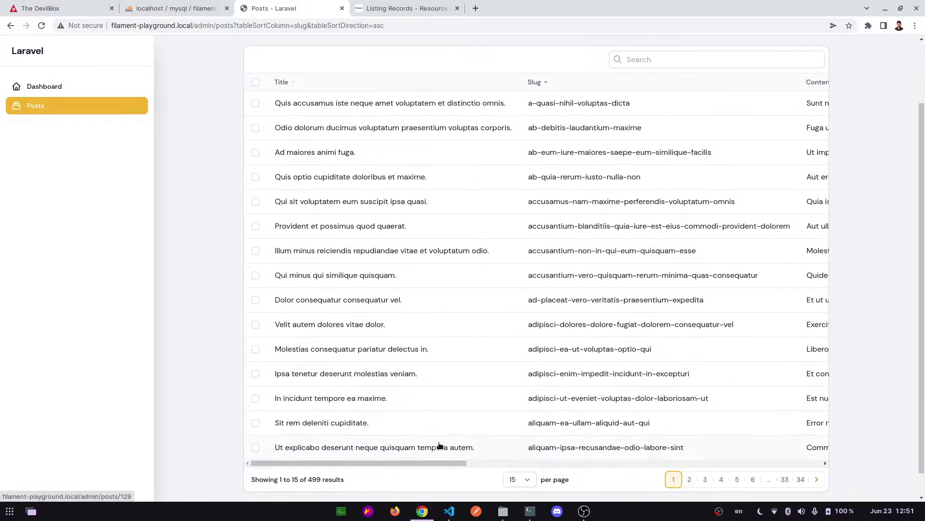
pyautogui.moveTo(432, 464); pyautogui.dragTo(543, 471)
pyautogui.hscroll(2, 526, 341)
pyautogui.scroll(2, 499, 250)
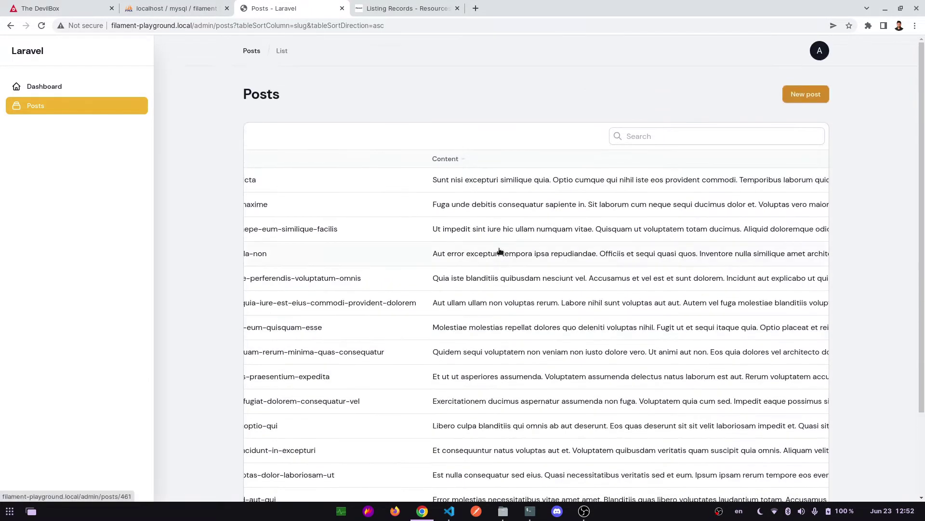
pyautogui.click(467, 160)
pyautogui.click(438, 158)
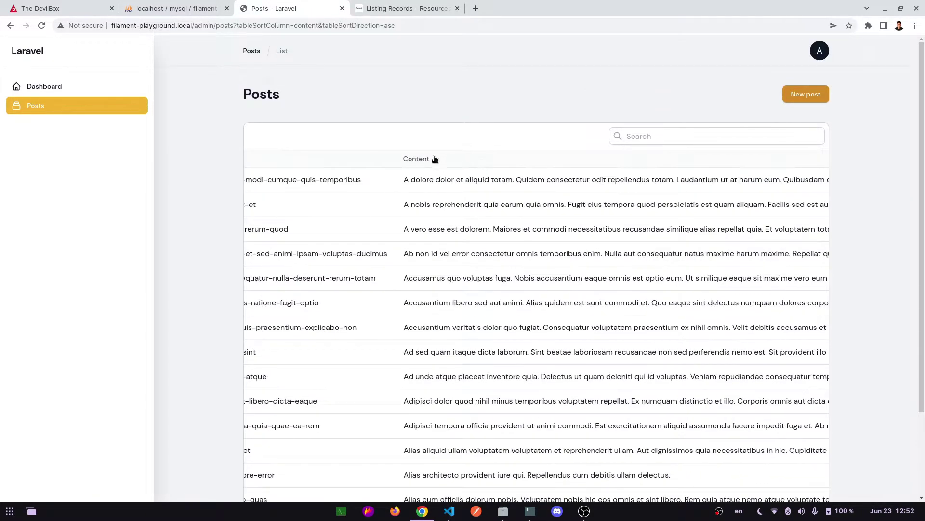
pyautogui.scroll(-1, 482, 311)
pyautogui.scroll(-2, 496, 435)
pyautogui.moveTo(496, 437); pyautogui.dragTo(650, 443)
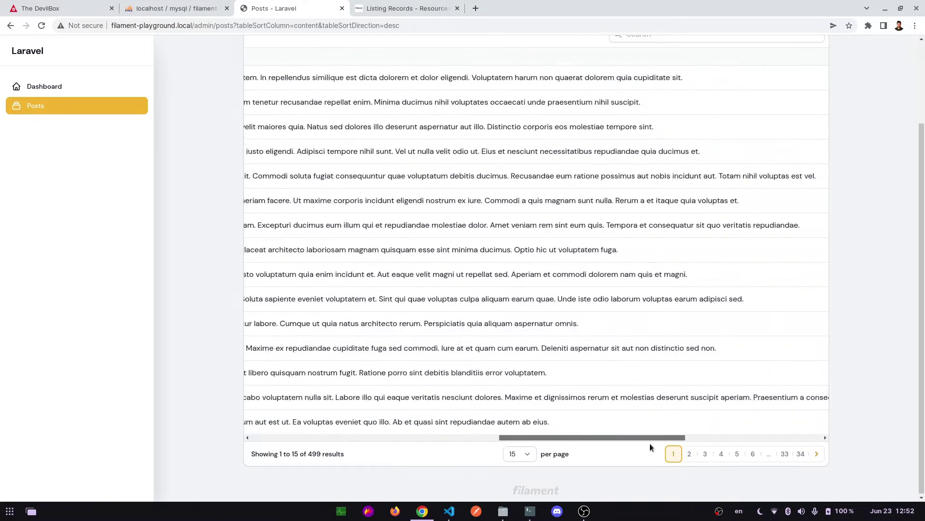
pyautogui.scroll(2, 614, 361)
pyautogui.scroll(-2, 536, 427)
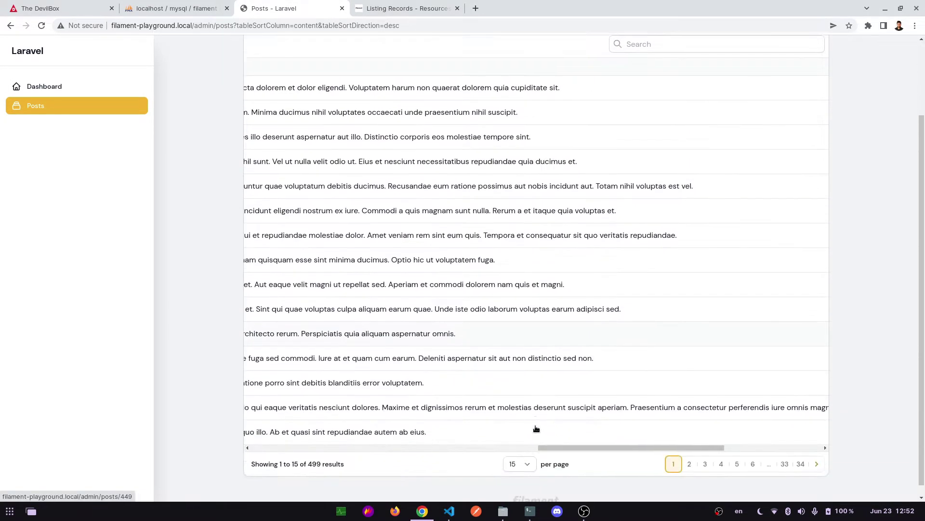
pyautogui.moveTo(559, 440); pyautogui.dragTo(657, 414)
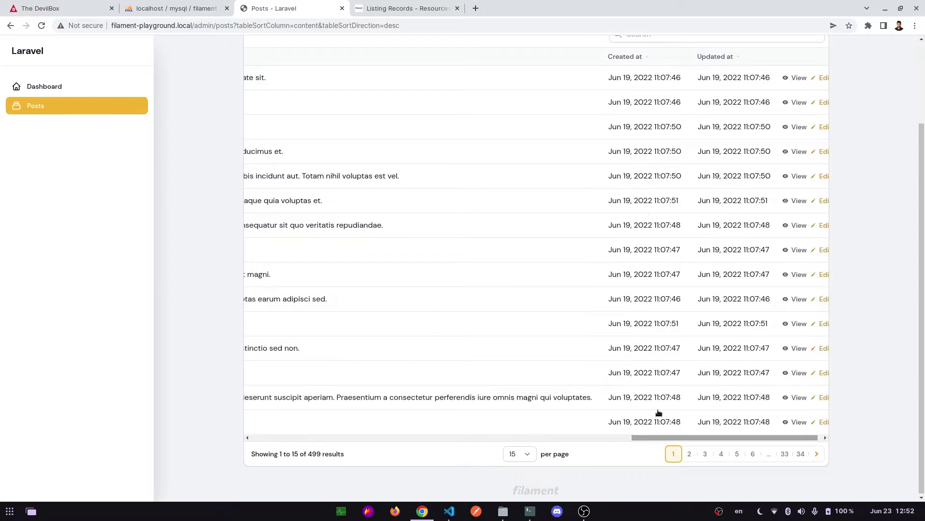
# - Sort by Created at and Updated at, then return to Title descending
pyautogui.click(638, 58)
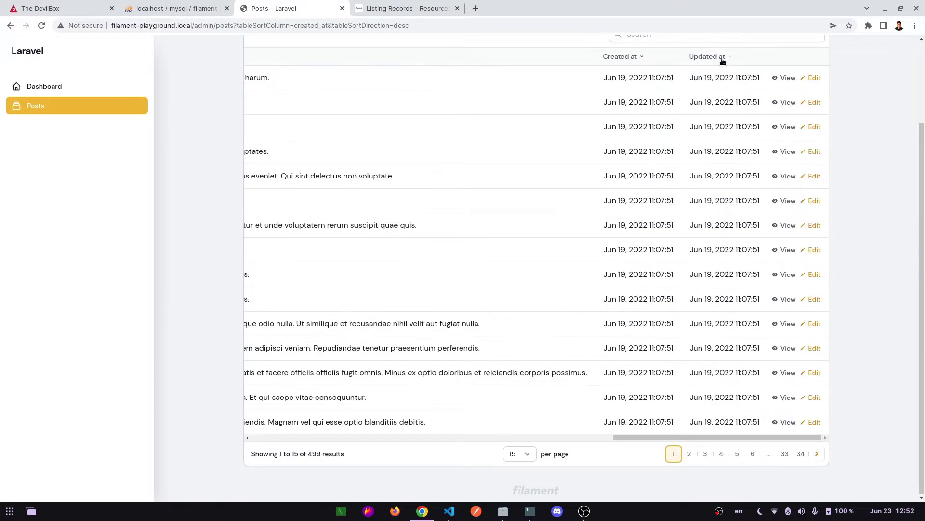
pyautogui.click(707, 57)
pyautogui.moveTo(700, 440); pyautogui.dragTo(768, 439)
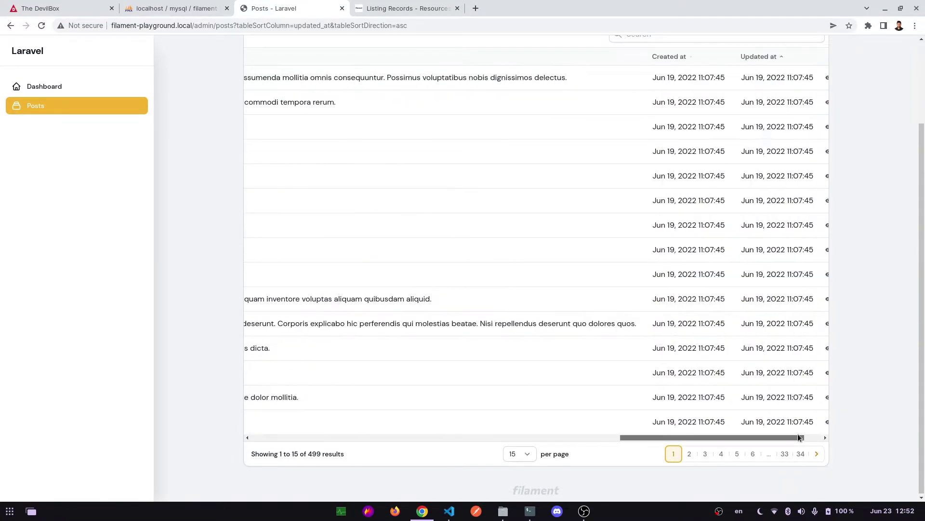
pyautogui.click(717, 59)
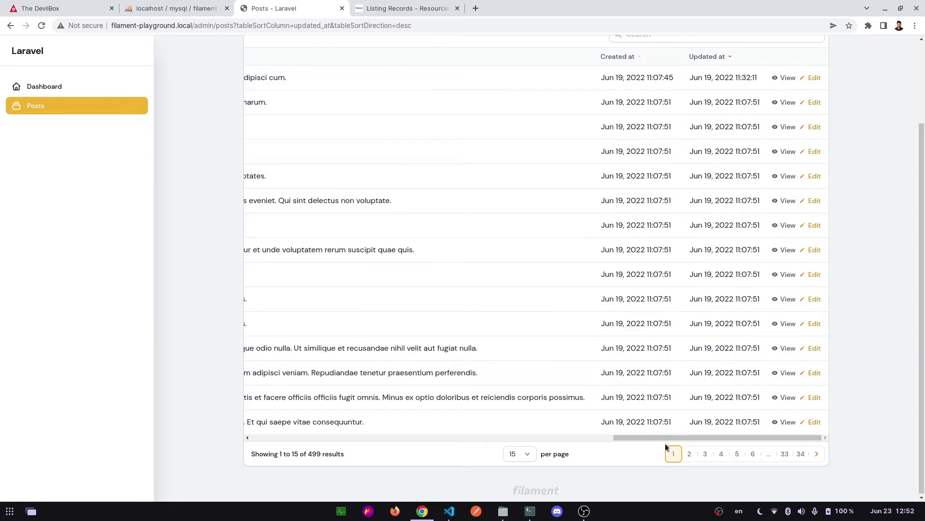
pyautogui.moveTo(664, 440); pyautogui.dragTo(235, 393)
pyautogui.scroll(2, 278, 152)
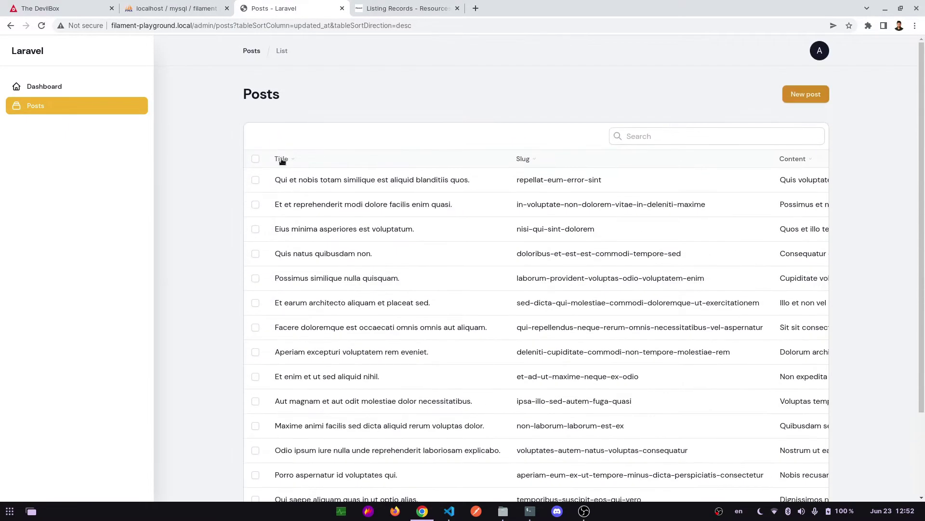
pyautogui.click(282, 161)
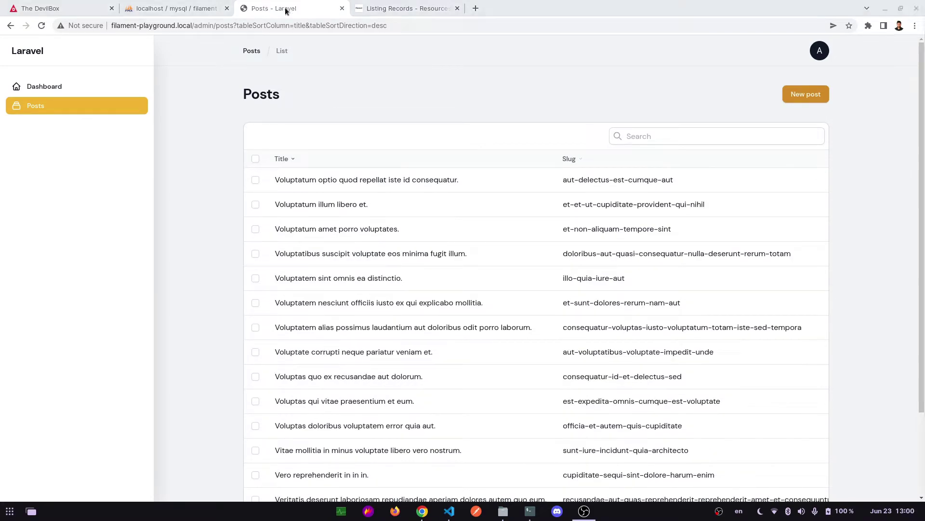
# - Copy the ->defaultSort('name') line from the Listing Records docs example
pyautogui.click(383, 8)
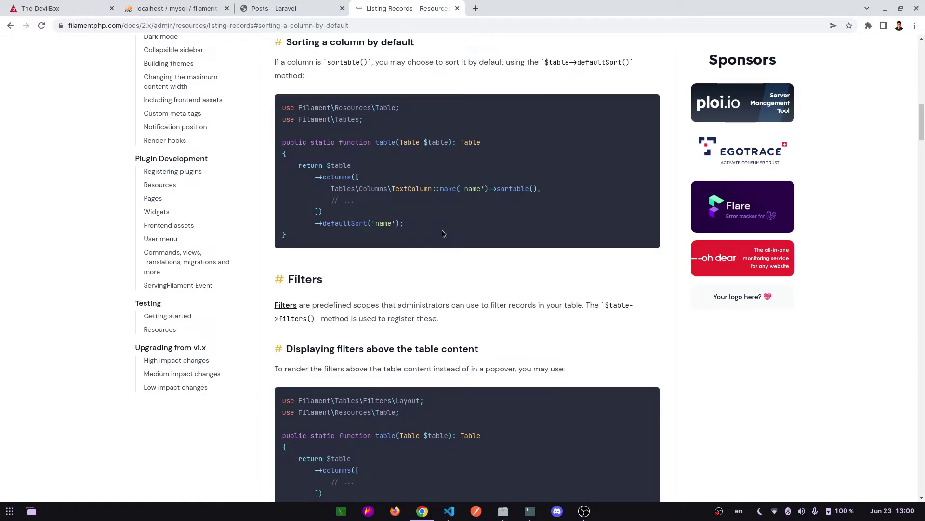
pyautogui.doubleClick(346, 223)
pyautogui.click(373, 234)
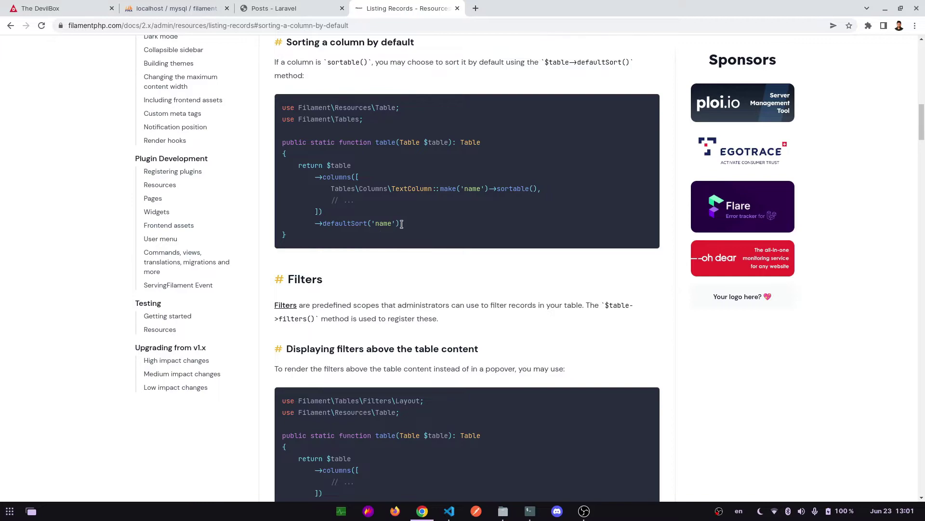
pyautogui.moveTo(402, 223); pyautogui.dragTo(316, 223)
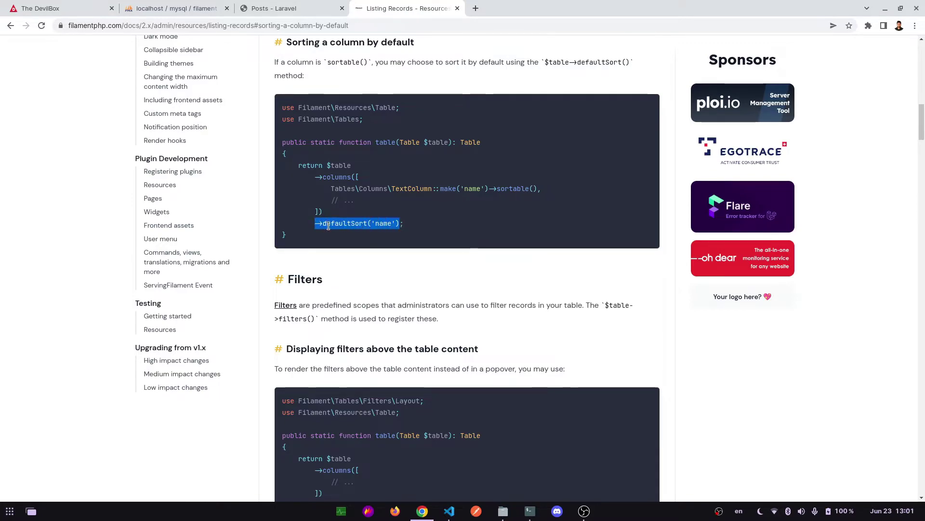
pyautogui.rightClick(344, 231)
pyautogui.click(376, 234)
# - Paste ->defaultSort('name') on a new line after the columns array
pyautogui.click(449, 511)
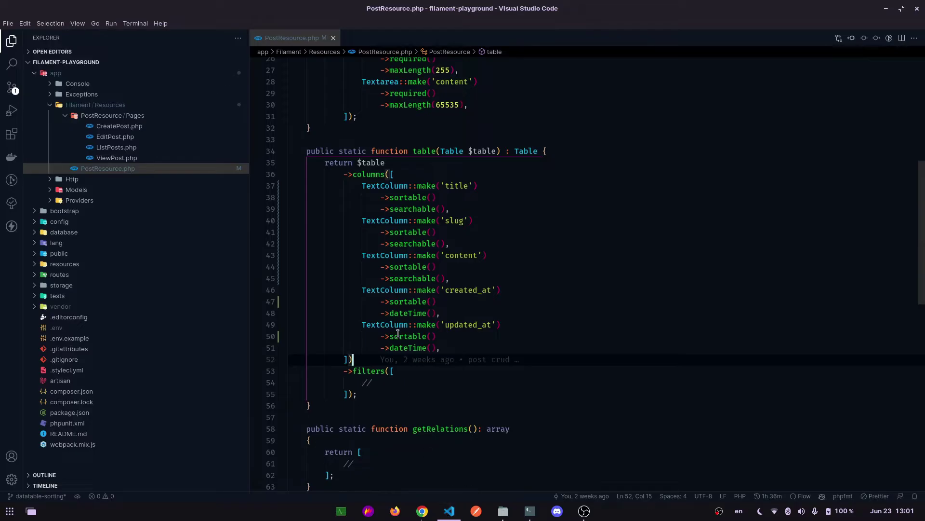
pyautogui.click(442, 348)
pyautogui.click(369, 360)
pyautogui.press('Return')
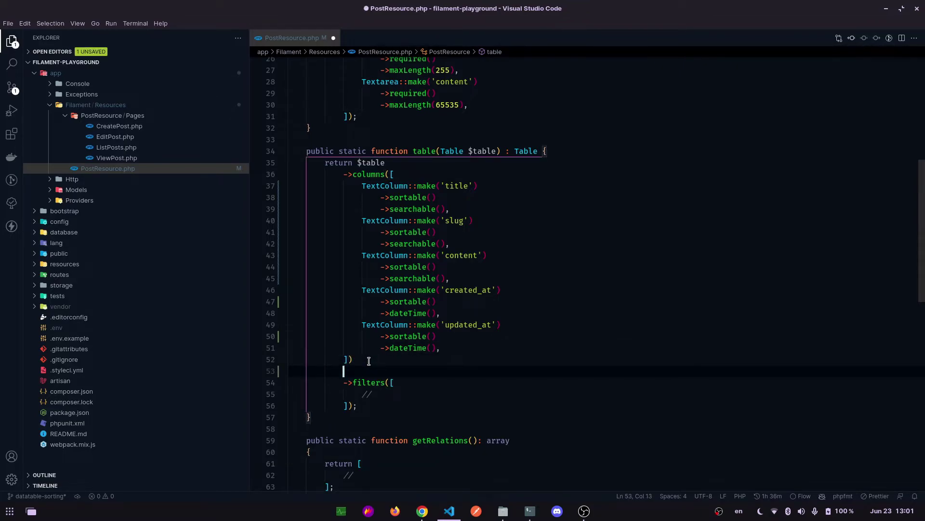
pyautogui.hotkey('ctrl', 'v')
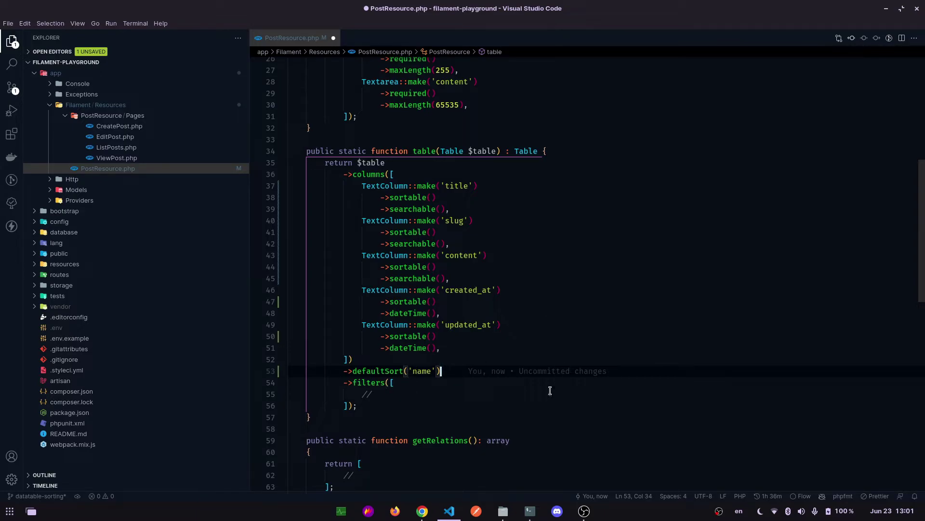
# - Replace 'name' with 'title' inside the defaultSort call
pyautogui.click(456, 186)
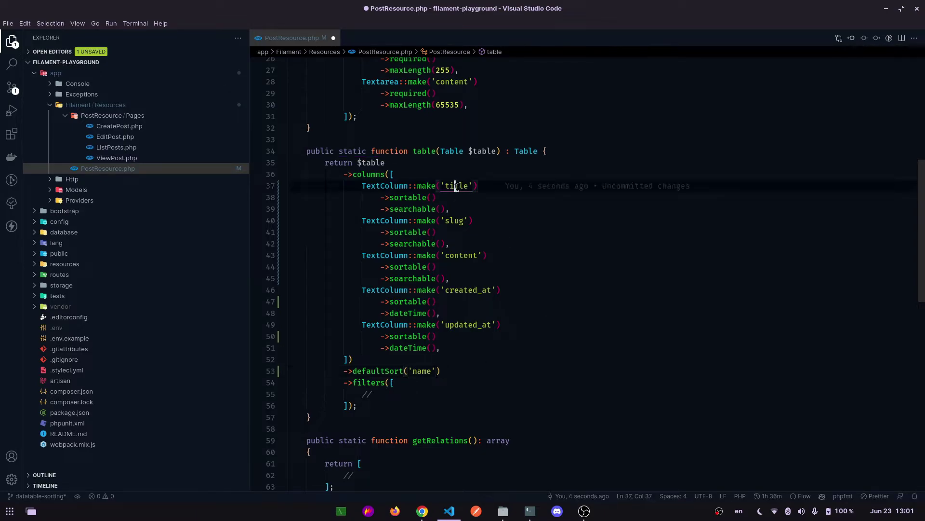
pyautogui.doubleClick(457, 187)
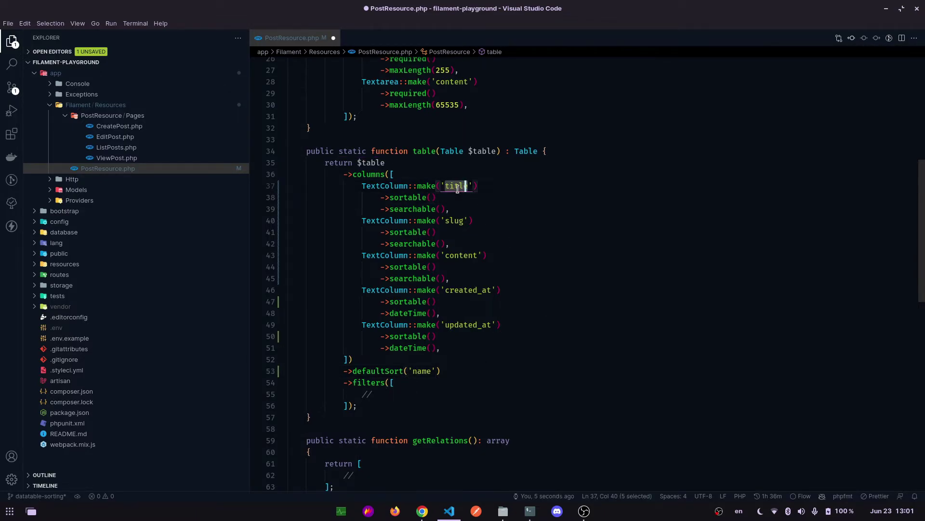
pyautogui.doubleClick(422, 371)
pyautogui.hotkey('ctrl', 'v')
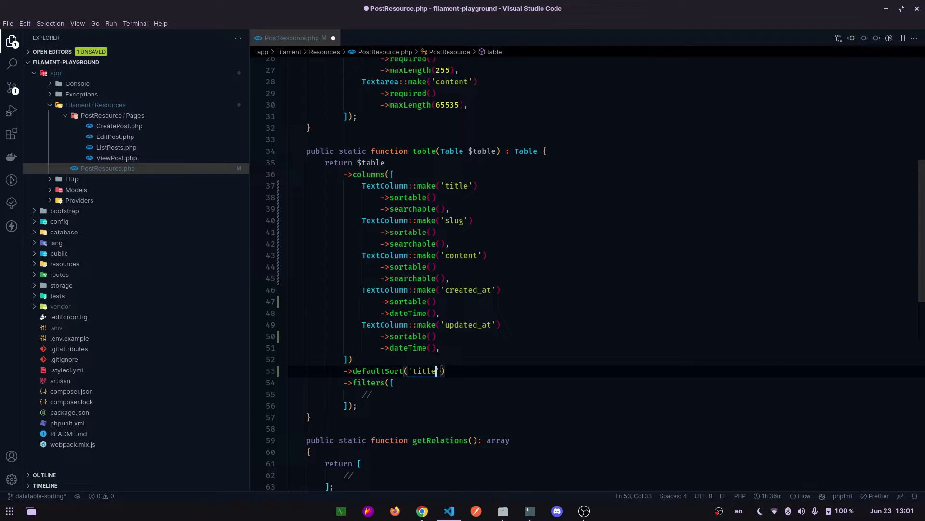
# - Reload and reopen the Posts list via Dashboard to confirm the title-ascending default sort
pyautogui.click(421, 510)
pyautogui.click(260, 13)
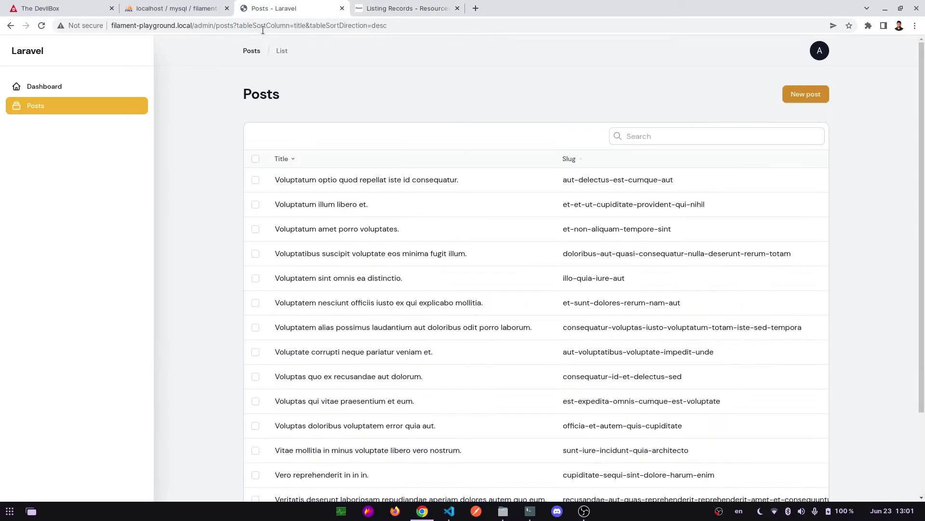
pyautogui.click(41, 26)
pyautogui.click(61, 87)
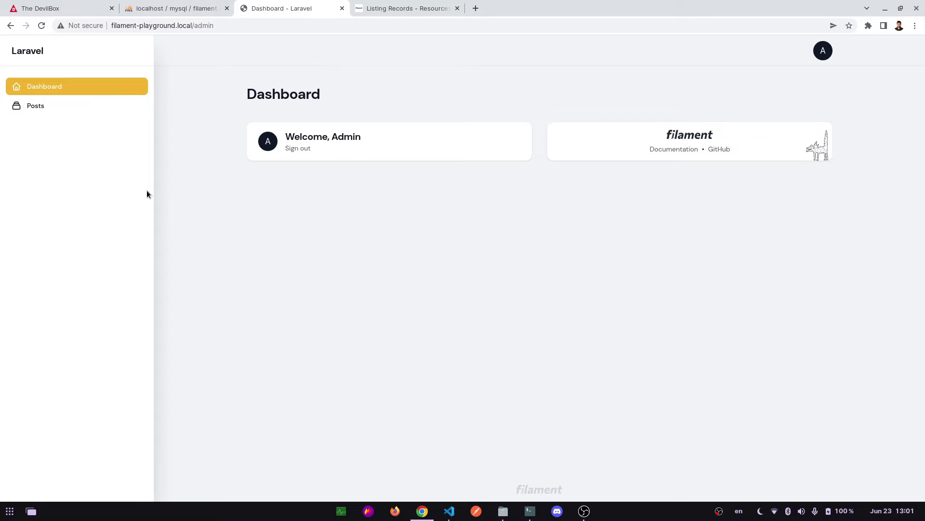
pyautogui.click(37, 107)
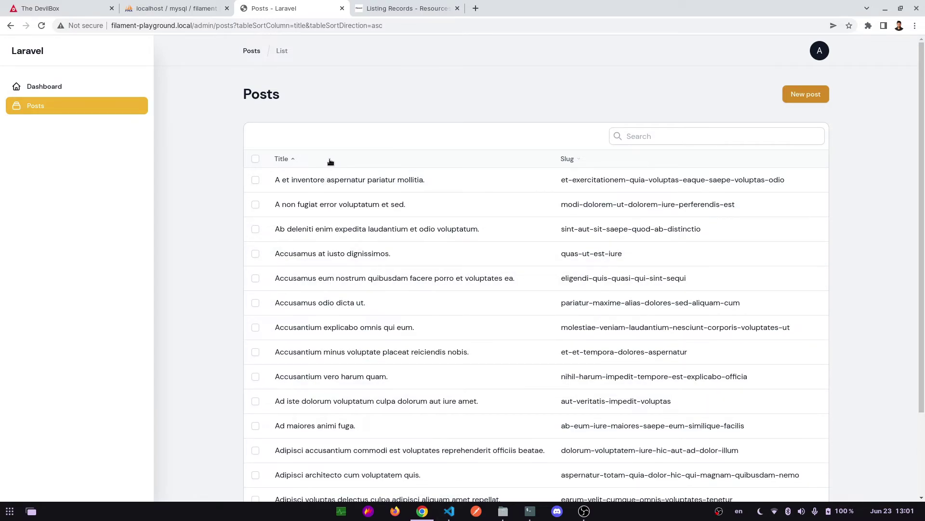
# - In PostResource.php line 53, pass 'desc' as defaultSort's second argument after 'title'
pyautogui.click(449, 512)
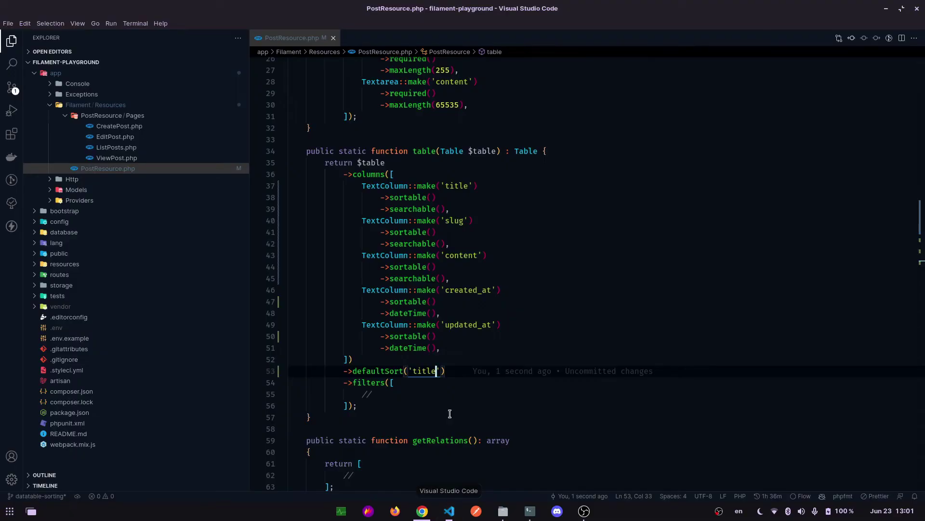
pyautogui.press('Right')
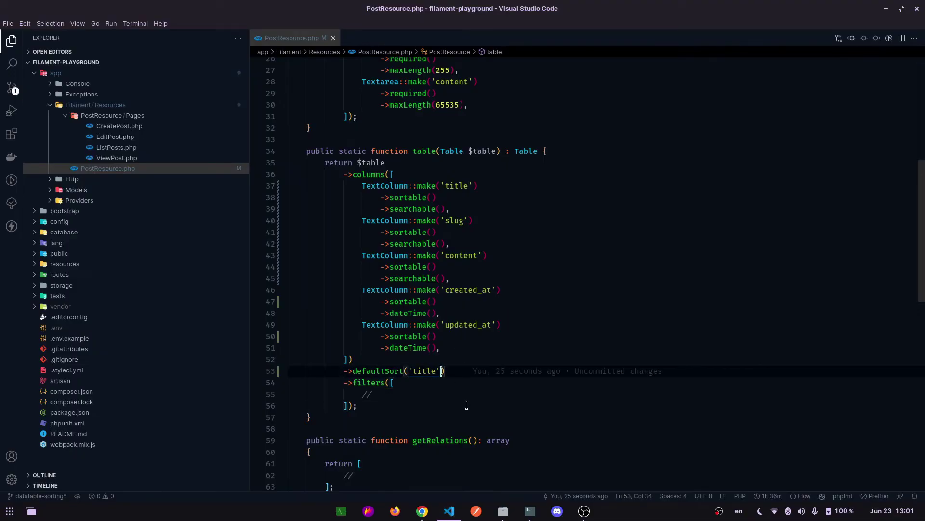
pyautogui.write(', ')
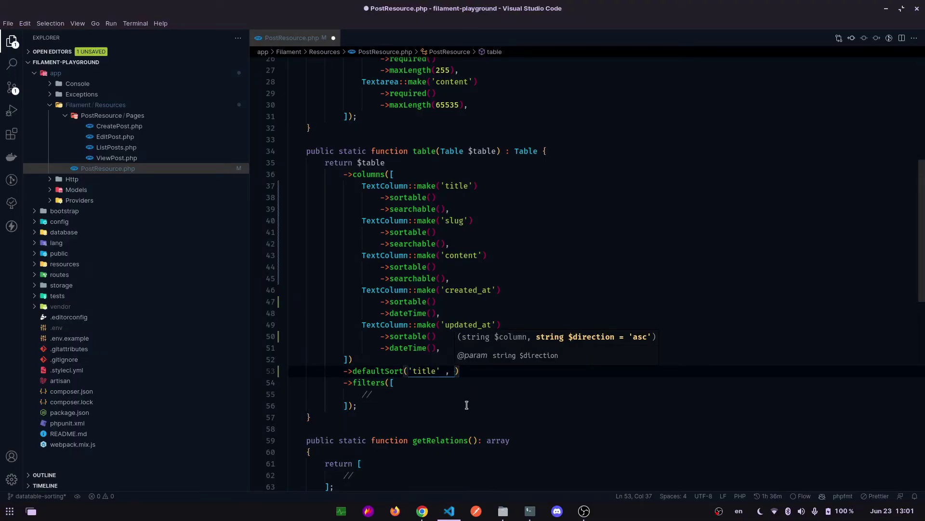
pyautogui.write("'")
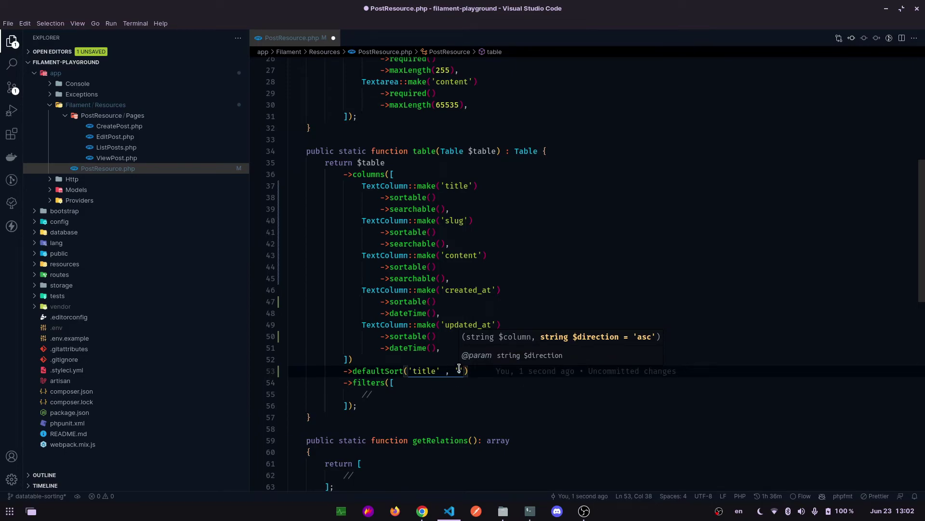
pyautogui.write('desc')
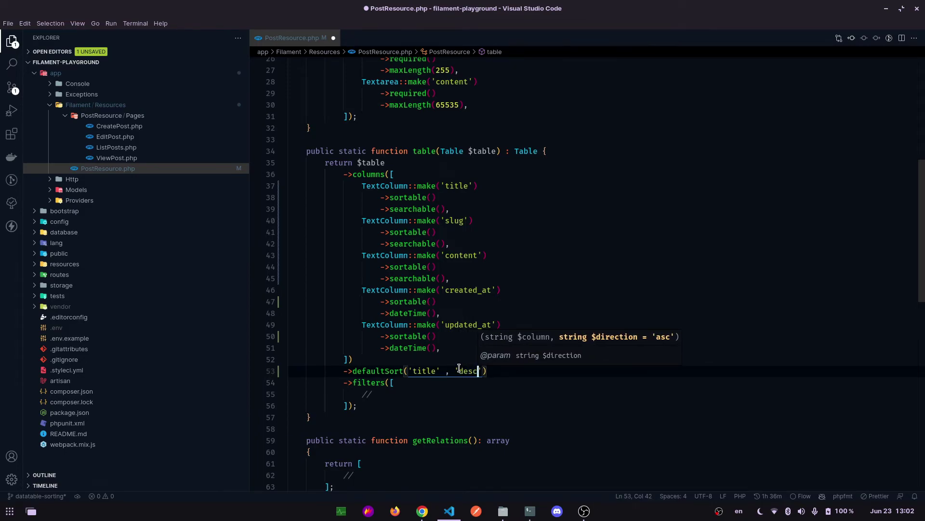
pyautogui.press('End')
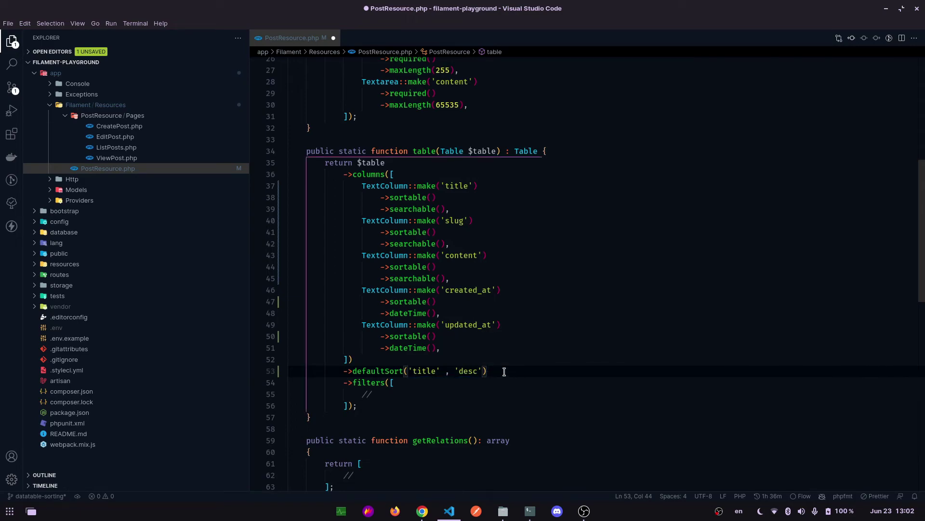
# - Reload and reopen the Posts list, confirming it now starts with 'Voluptatum optio quod…'
pyautogui.click(422, 511)
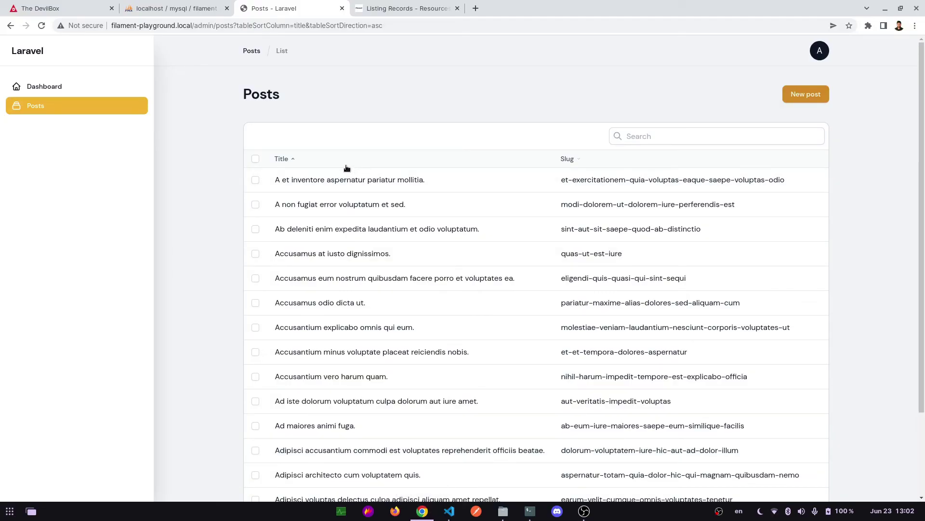
pyautogui.click(41, 25)
pyautogui.click(37, 88)
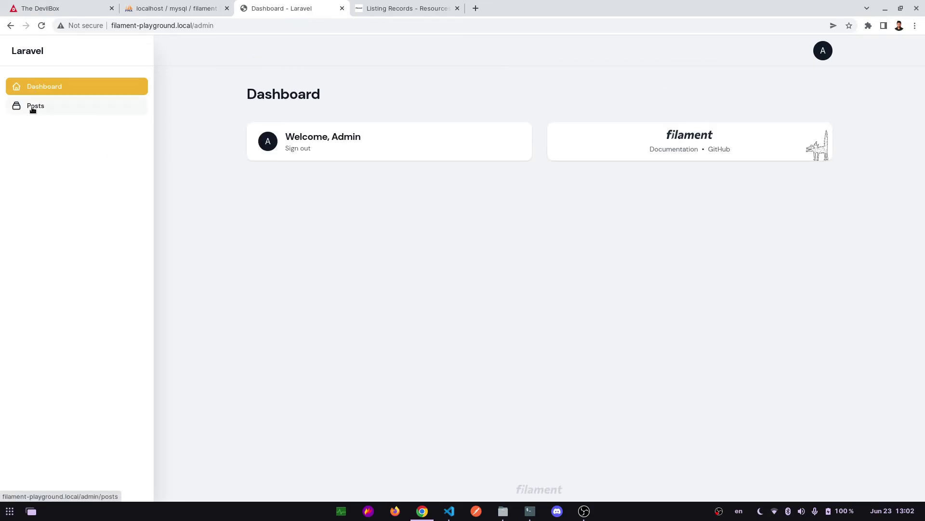
pyautogui.click(33, 108)
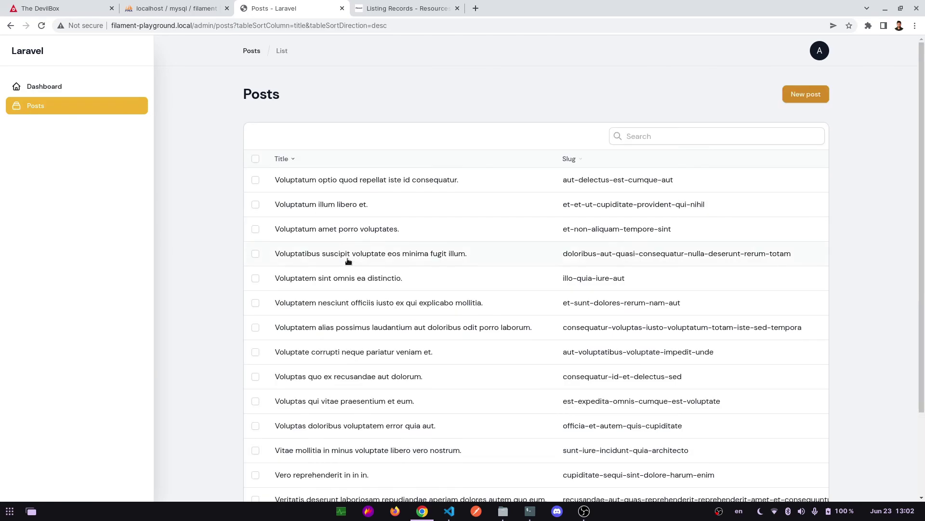